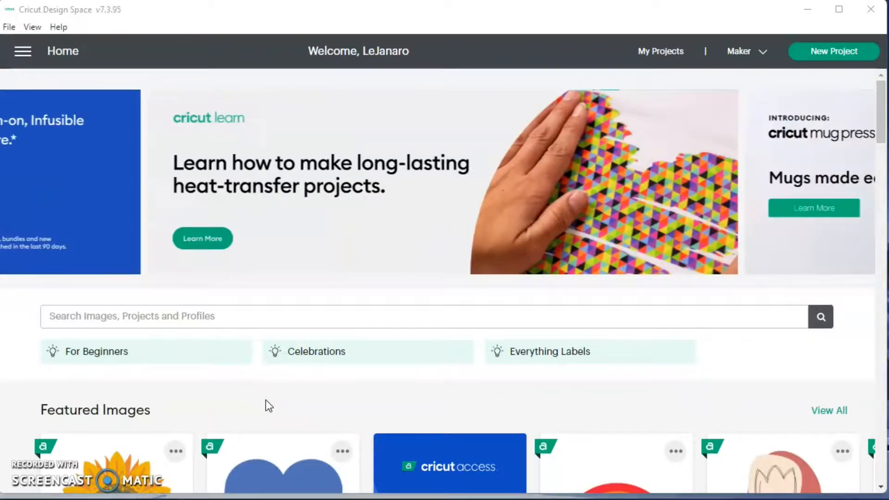
# - Start a new project and add a text object reading "Bible Study" to the canvas
pyautogui.click(234, 358)
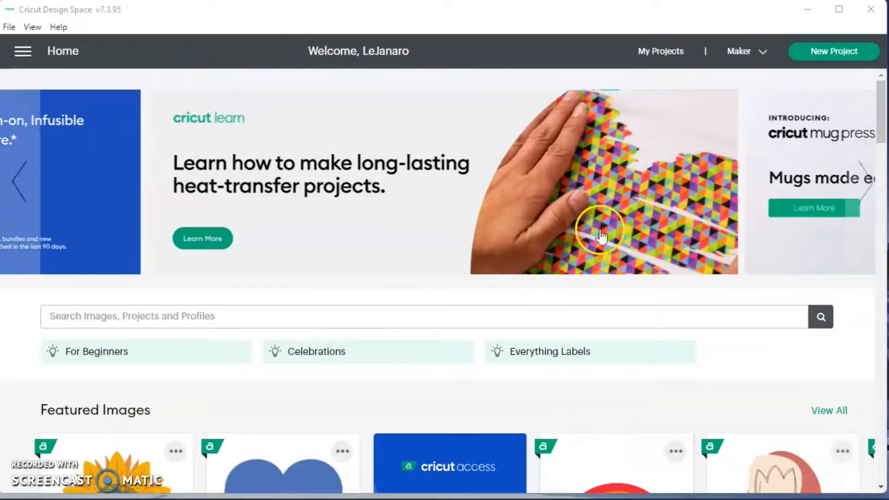
pyautogui.click(820, 55)
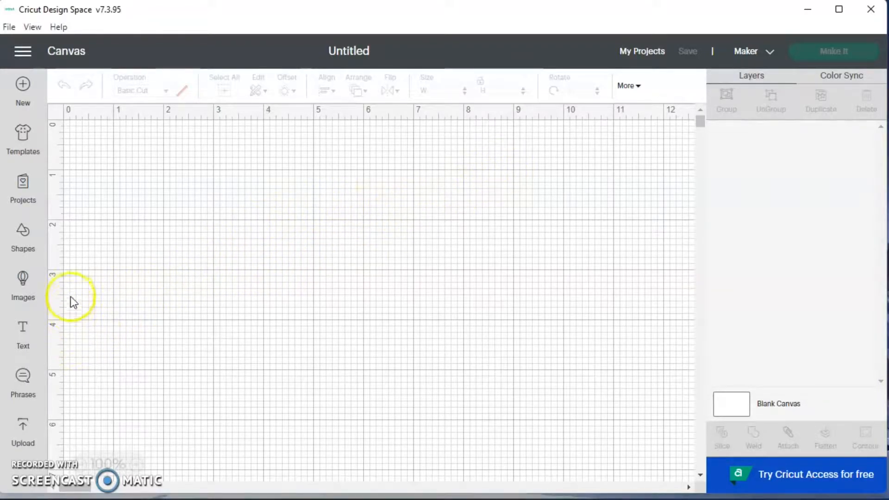
pyautogui.click(22, 341)
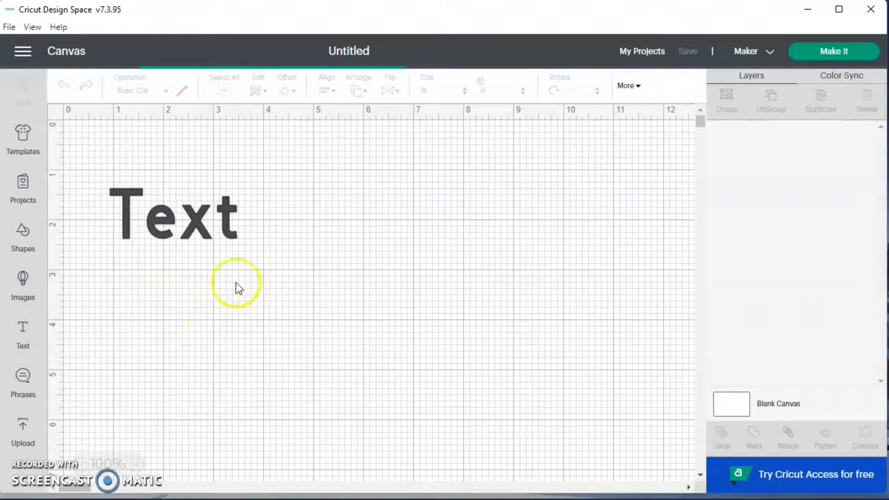
pyautogui.click(208, 231)
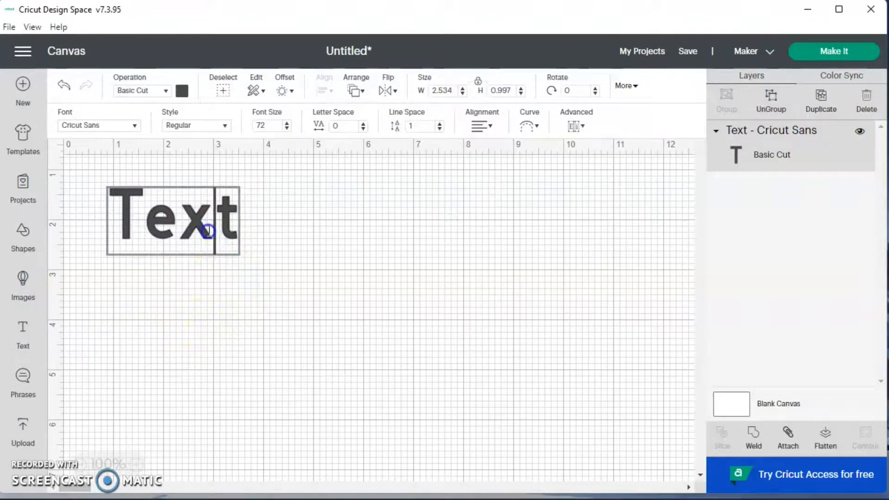
pyautogui.doubleClick(209, 231)
pyautogui.press('BackSpace')
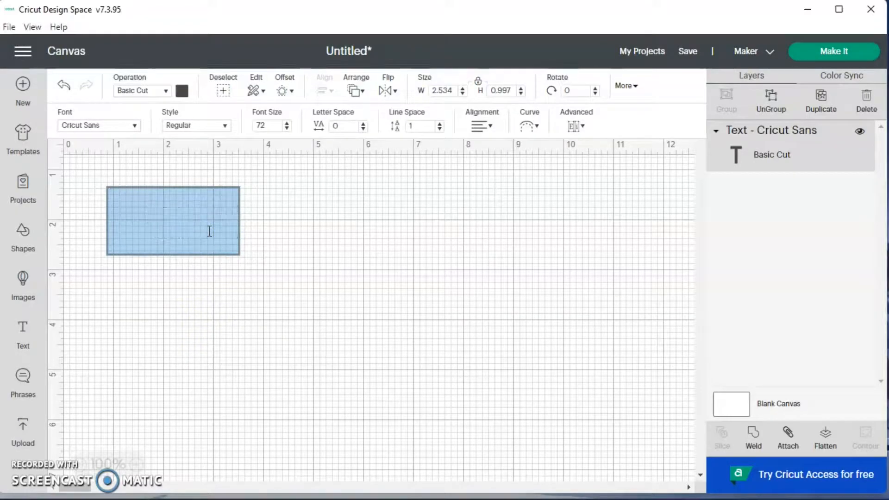
pyautogui.write('Bib')
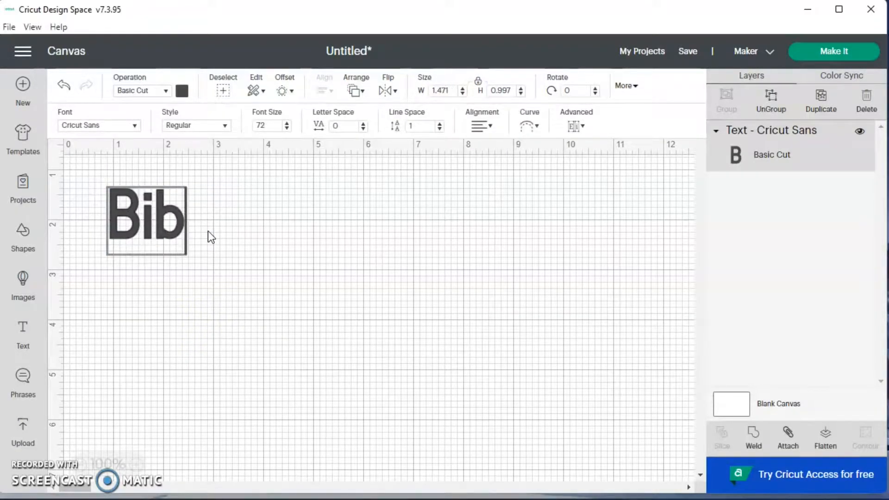
pyautogui.write('le Study')
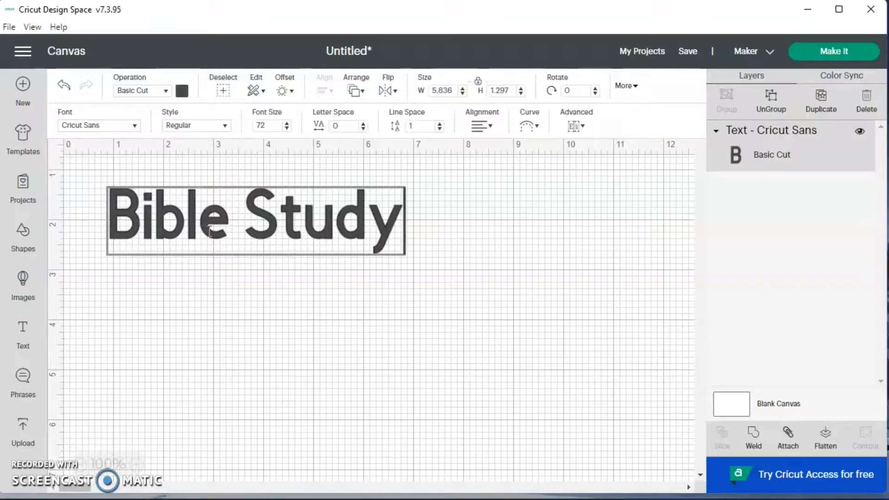
# - Change the "Bible Study" text to the system font Berry Smoothie
pyautogui.click(105, 128)
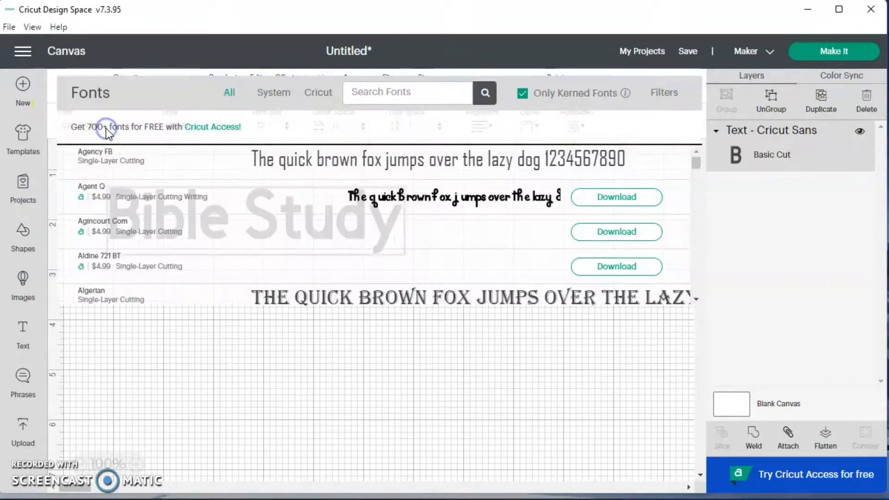
pyautogui.click(272, 98)
pyautogui.scroll(-4, 238, 268)
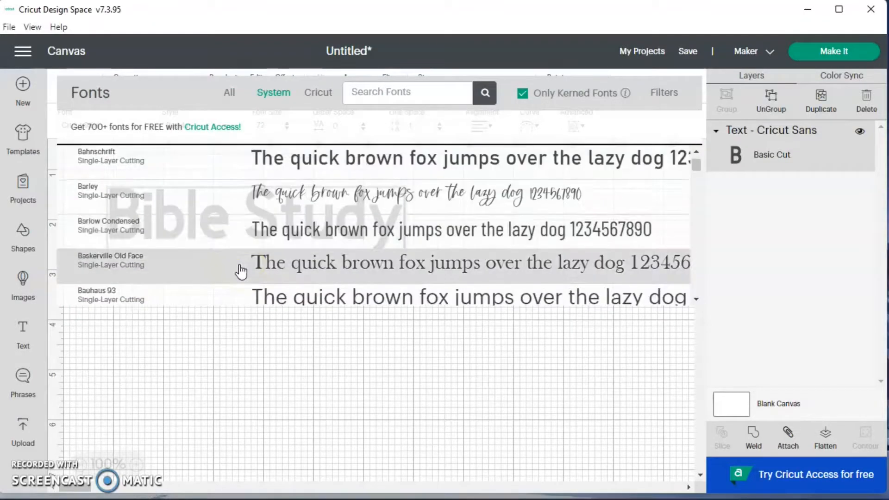
pyautogui.scroll(-5, 240, 271)
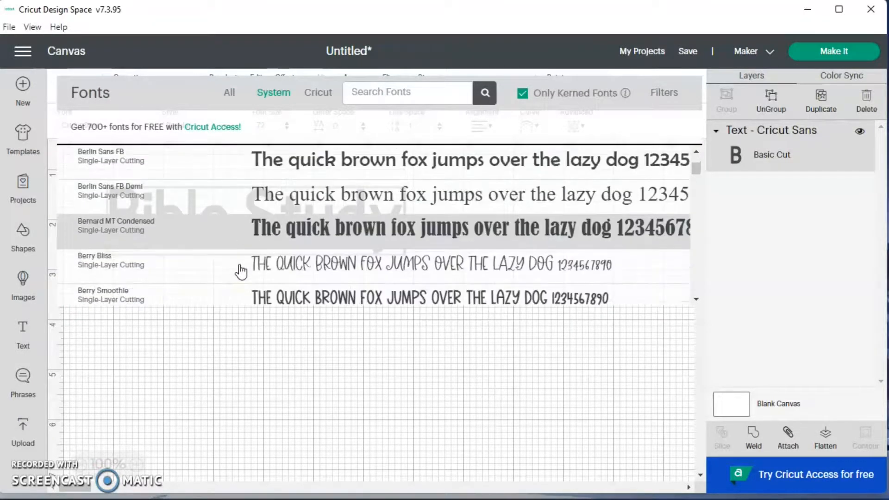
pyautogui.scroll(-1, 240, 273)
pyautogui.click(258, 229)
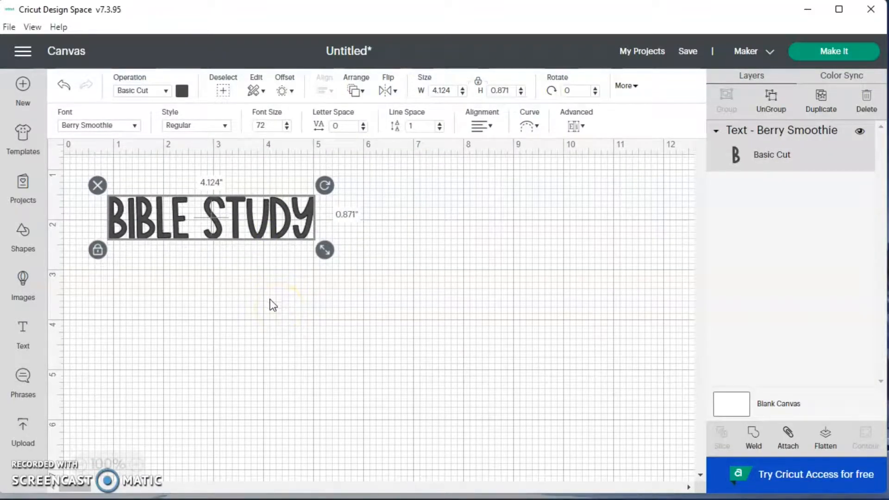
pyautogui.click(249, 282)
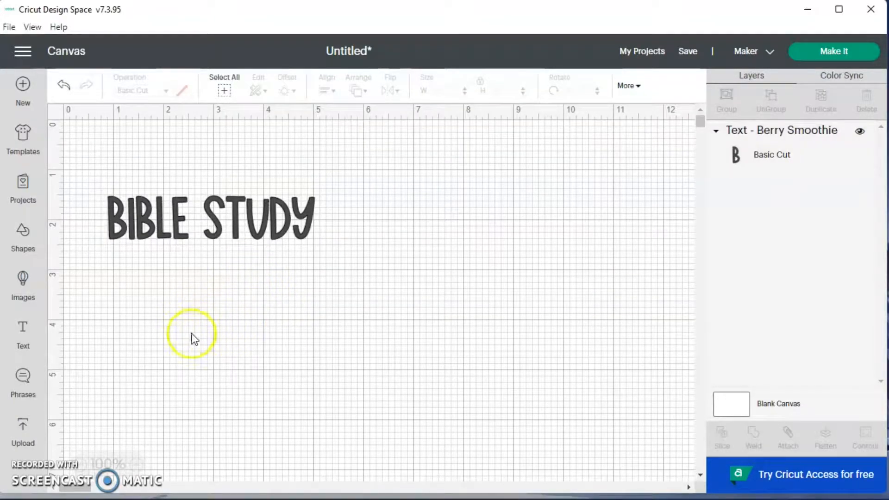
# - Add a second text object reading "JOURNAL" and place it below the BIBLE STUDY text
pyautogui.click(21, 338)
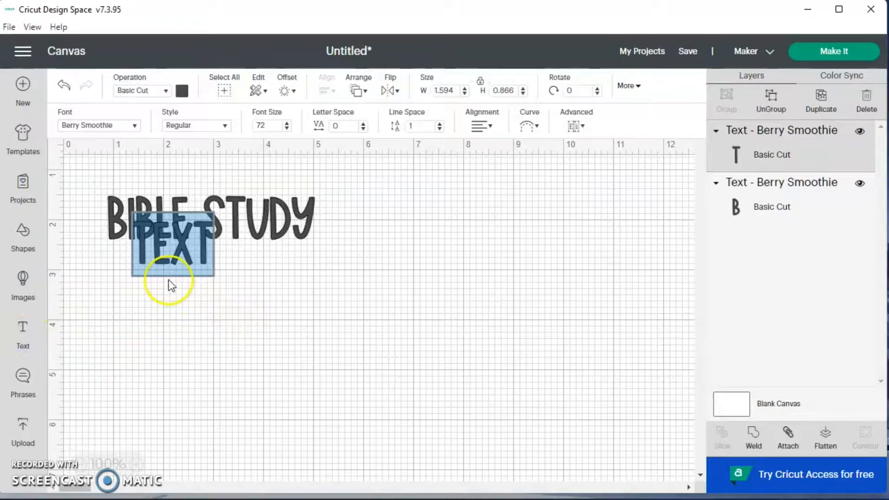
pyautogui.click(181, 271)
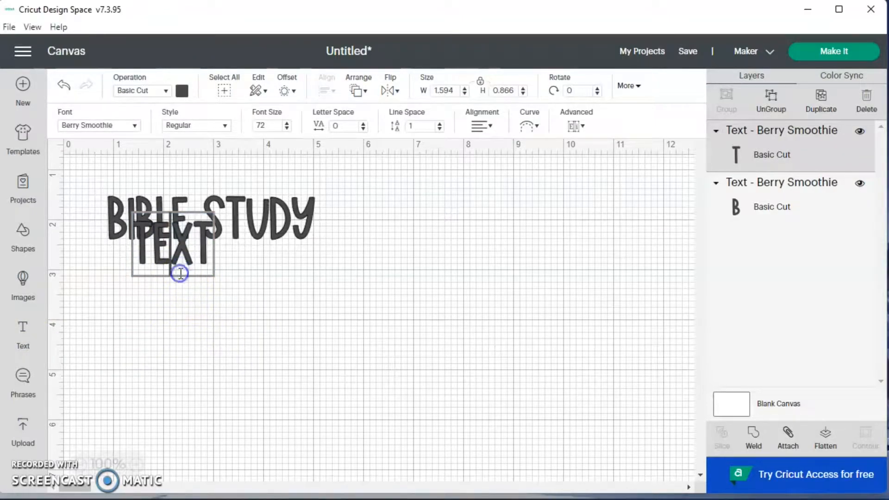
pyautogui.doubleClick(170, 249)
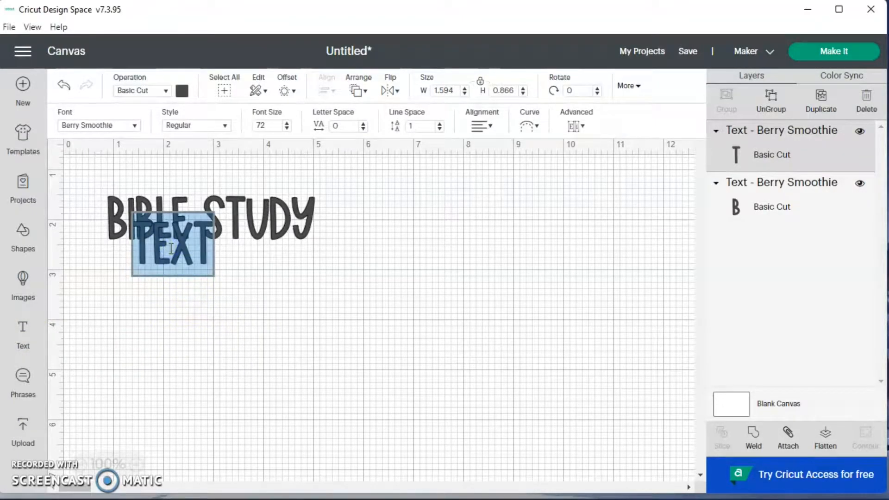
pyautogui.write('JOURNAL')
pyautogui.click(219, 345)
pyautogui.moveTo(205, 261); pyautogui.dragTo(190, 344)
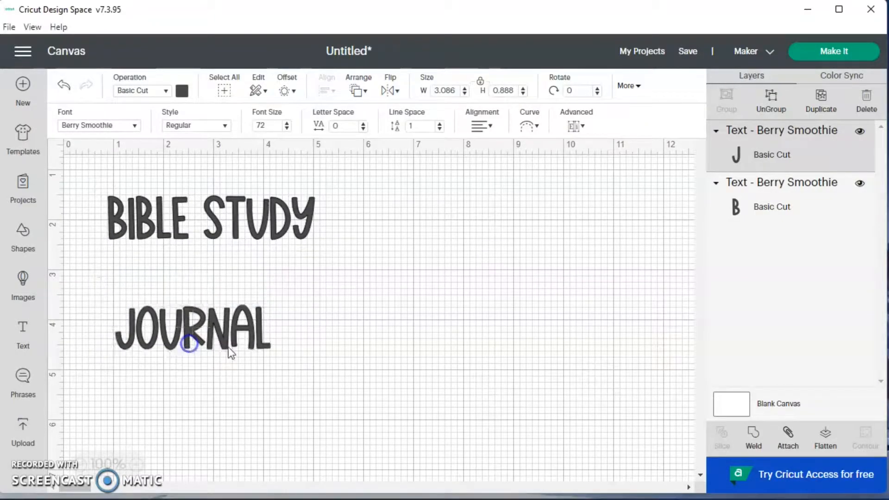
pyautogui.click(355, 328)
pyautogui.click(181, 223)
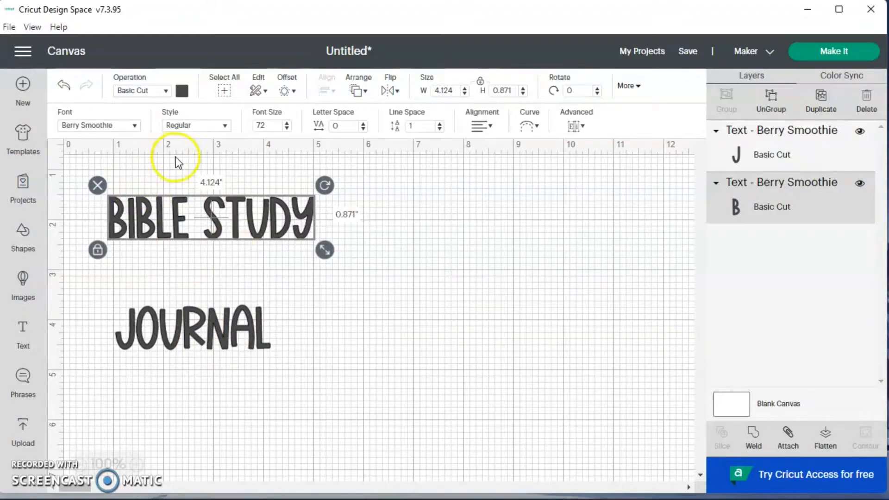
pyautogui.click(286, 91)
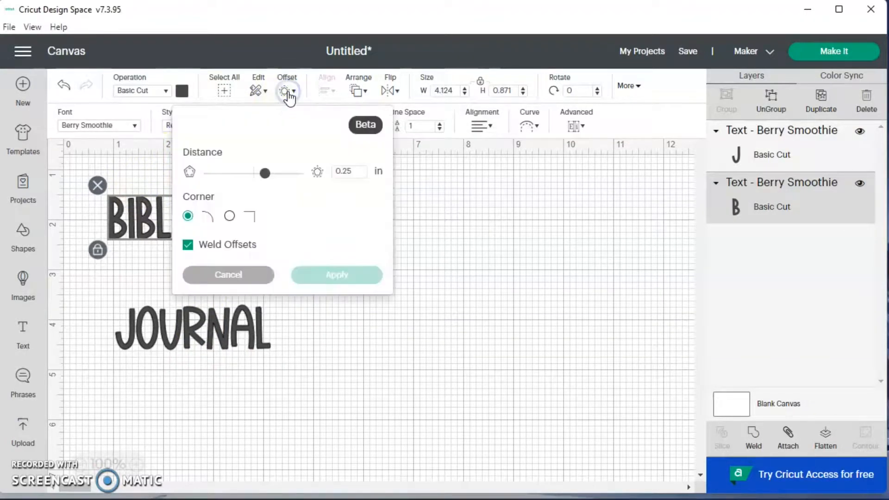
pyautogui.click(304, 224)
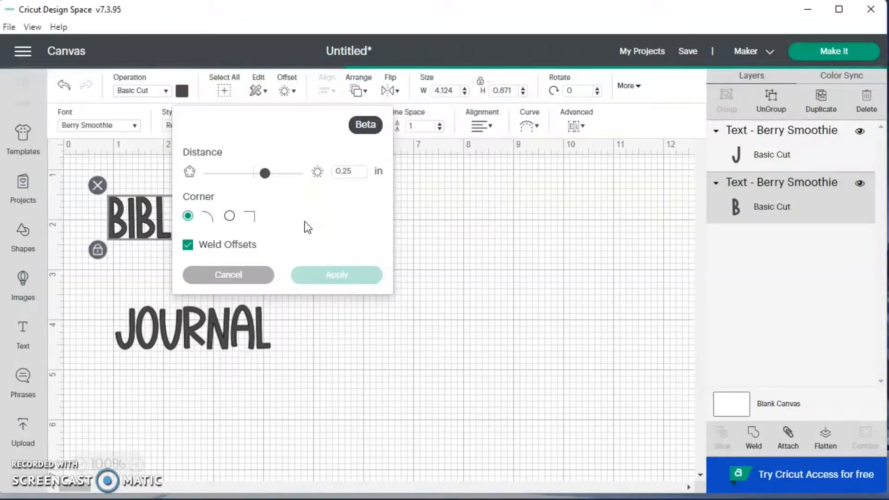
pyautogui.click(252, 276)
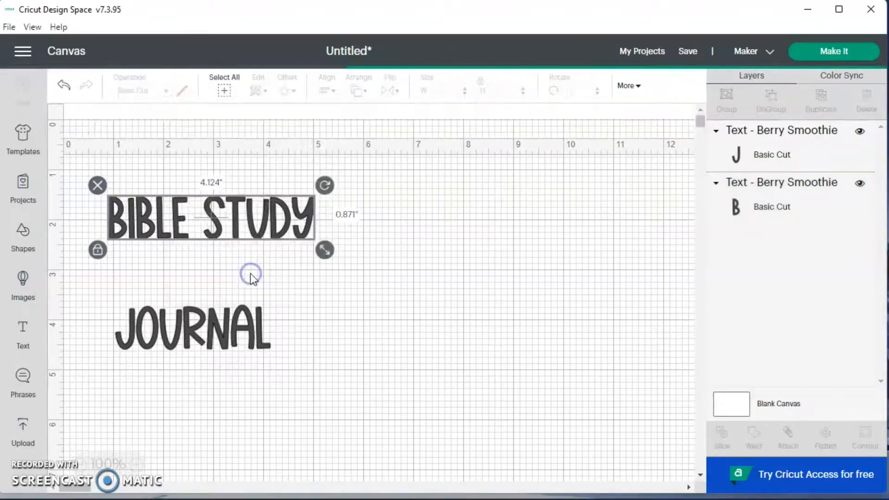
# - Move both texts lower on the canvas, side by side, with BIBLE STUDY to the right of JOURNAL
pyautogui.click(197, 217)
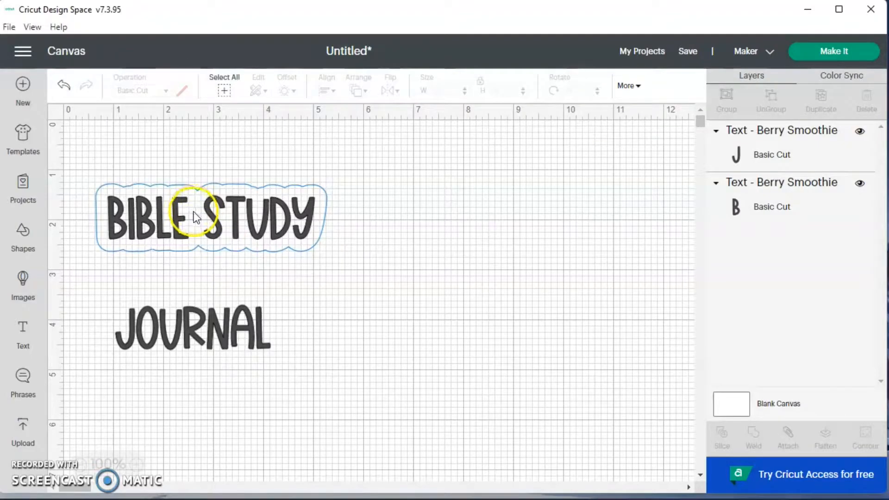
pyautogui.moveTo(199, 217); pyautogui.dragTo(257, 236)
pyautogui.moveTo(463, 388); pyautogui.dragTo(490, 365)
pyautogui.moveTo(234, 324); pyautogui.dragTo(241, 369)
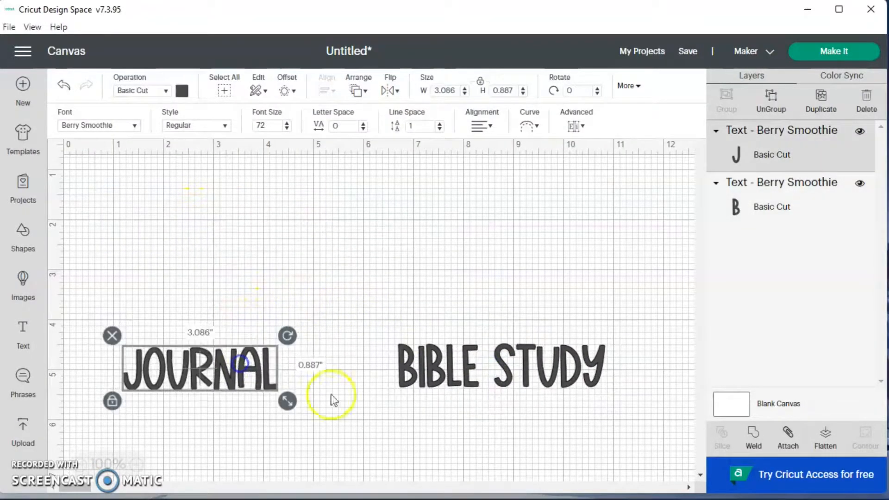
pyautogui.moveTo(473, 383); pyautogui.dragTo(447, 385)
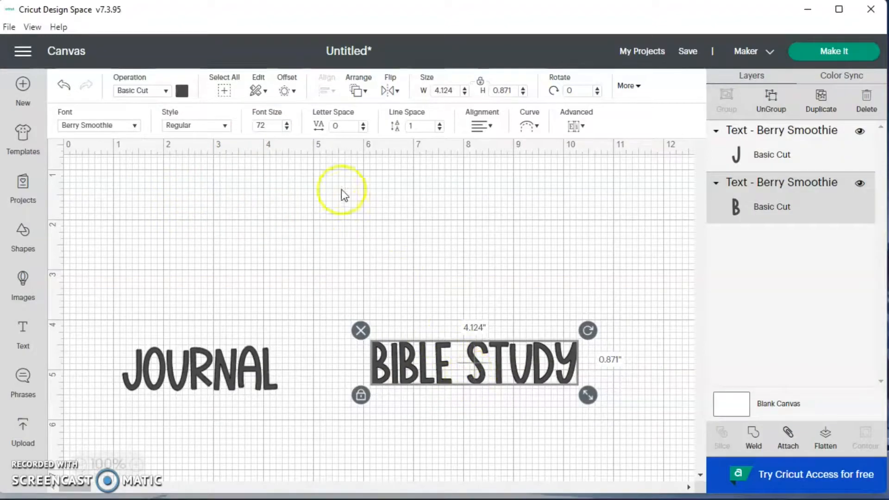
# - Preview smaller offset distances around the BIBLE STUDY text and apply an offset of 0.25 in
pyautogui.click(287, 91)
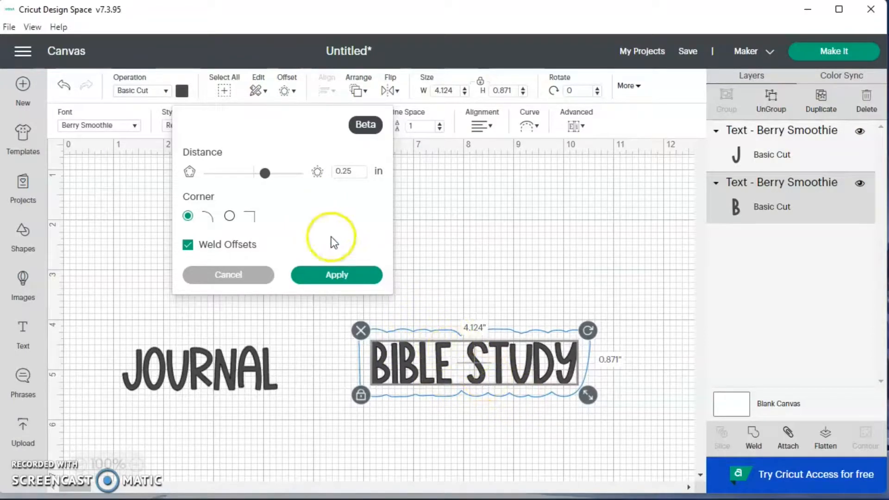
pyautogui.click(266, 175)
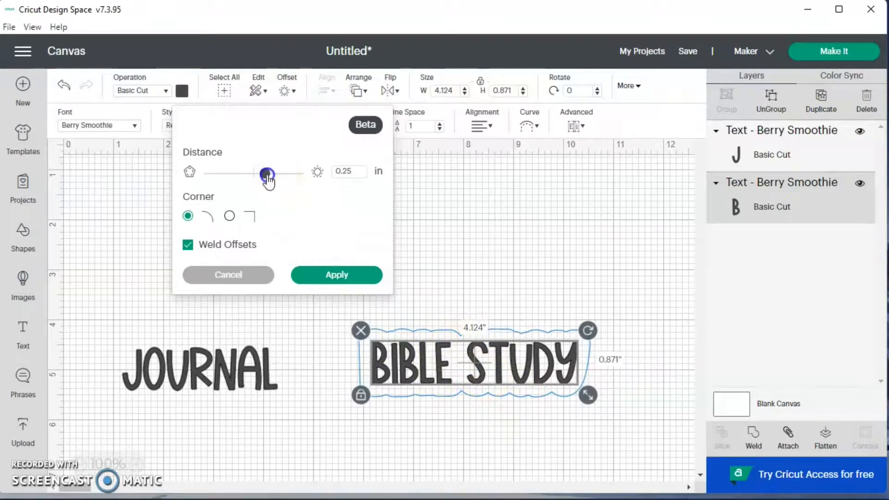
pyautogui.moveTo(267, 180); pyautogui.dragTo(258, 181)
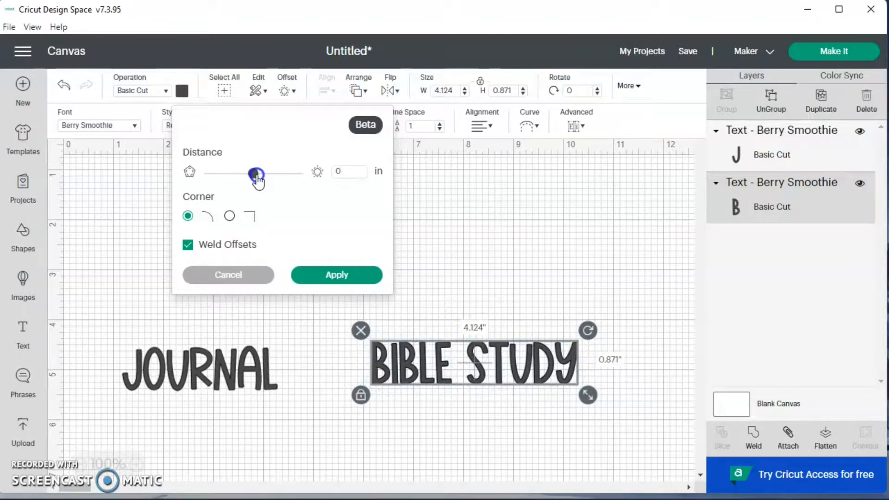
pyautogui.moveTo(258, 181); pyautogui.dragTo(260, 183)
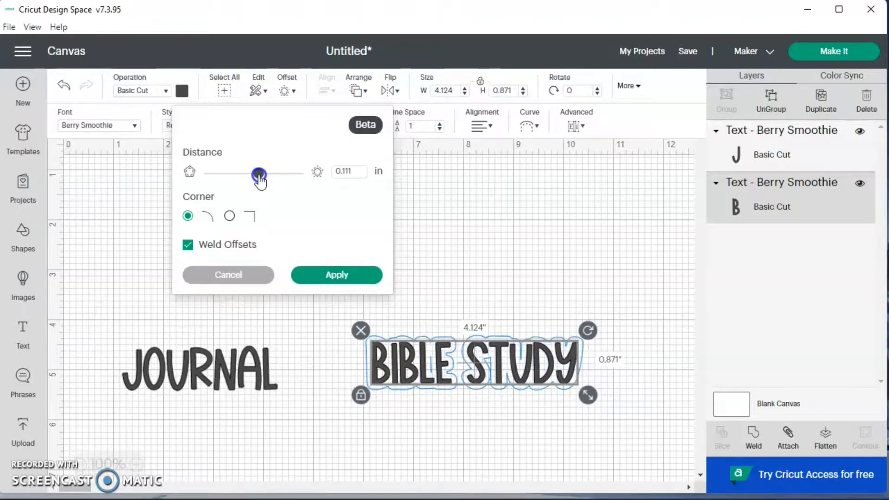
pyautogui.moveTo(260, 182); pyautogui.dragTo(262, 182)
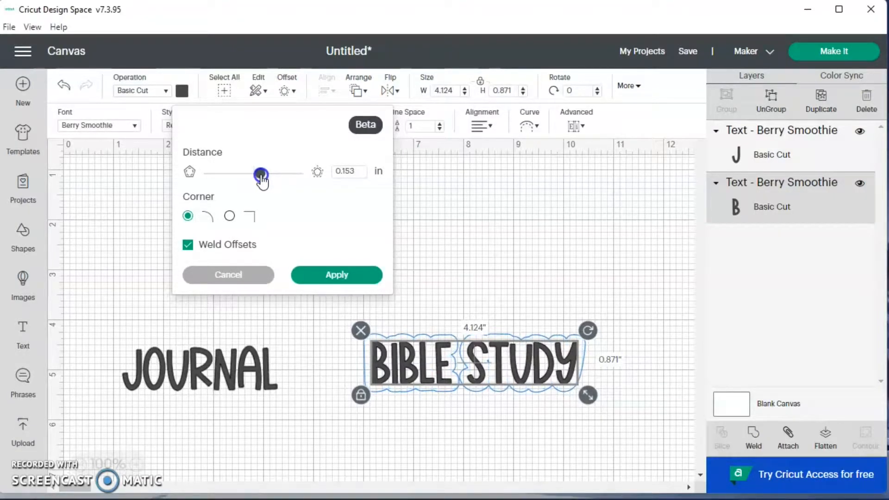
pyautogui.moveTo(262, 182); pyautogui.dragTo(266, 182)
pyautogui.click(355, 171)
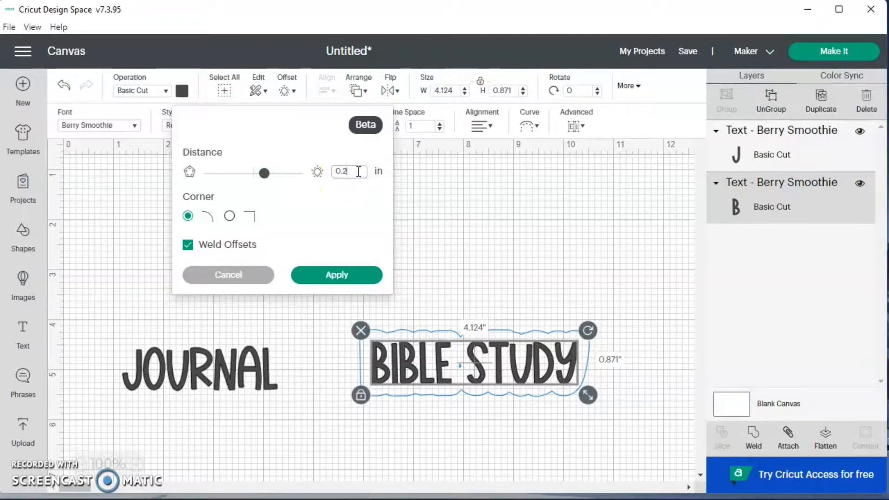
pyautogui.write('0.25')
pyautogui.press('Return')
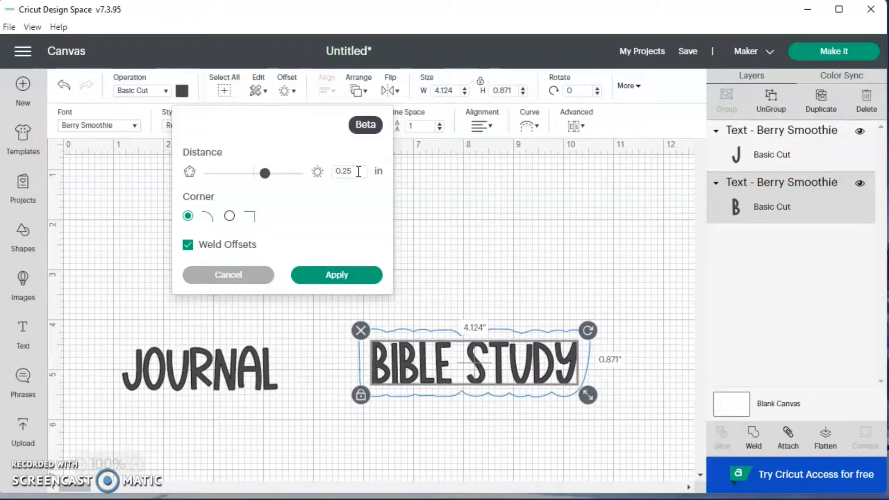
pyautogui.click(369, 275)
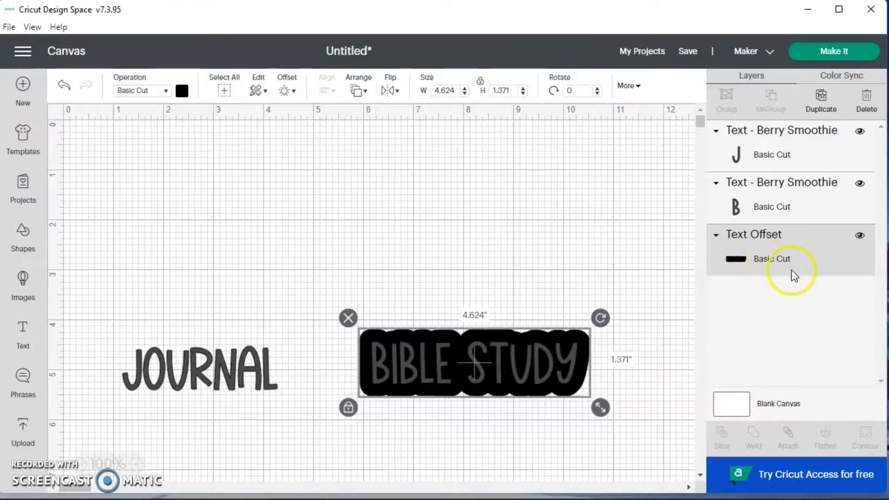
# - Change the material color of the BIBLE STUDY offset to white
pyautogui.click(182, 91)
pyautogui.click(197, 221)
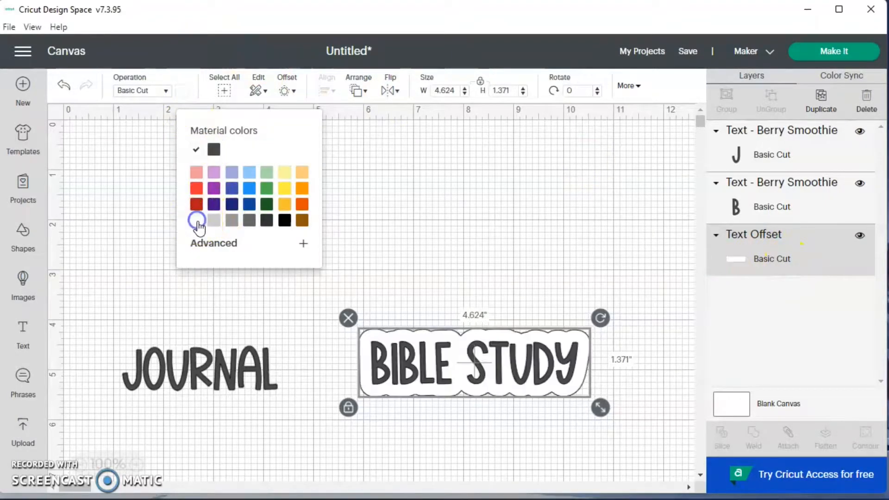
pyautogui.click(409, 305)
# - Flatten the BIBLE STUDY text together with its white offset into one printable layer
pyautogui.moveTo(377, 315); pyautogui.dragTo(544, 437)
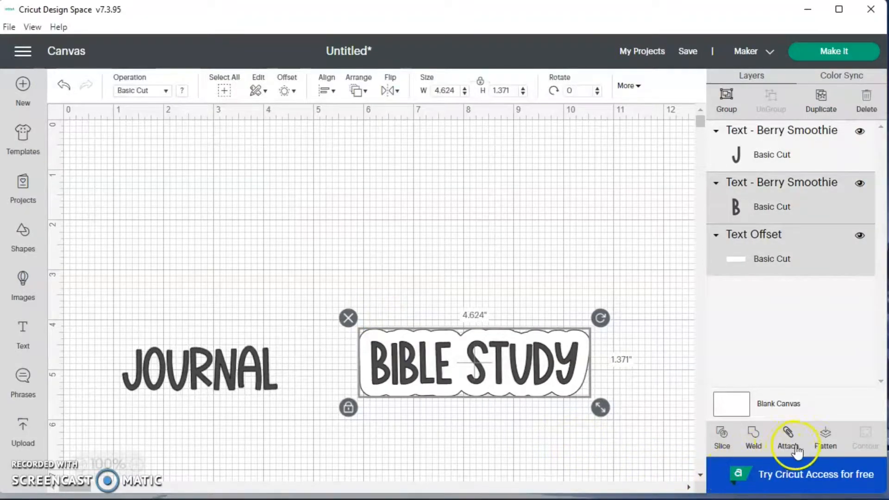
pyautogui.click(824, 438)
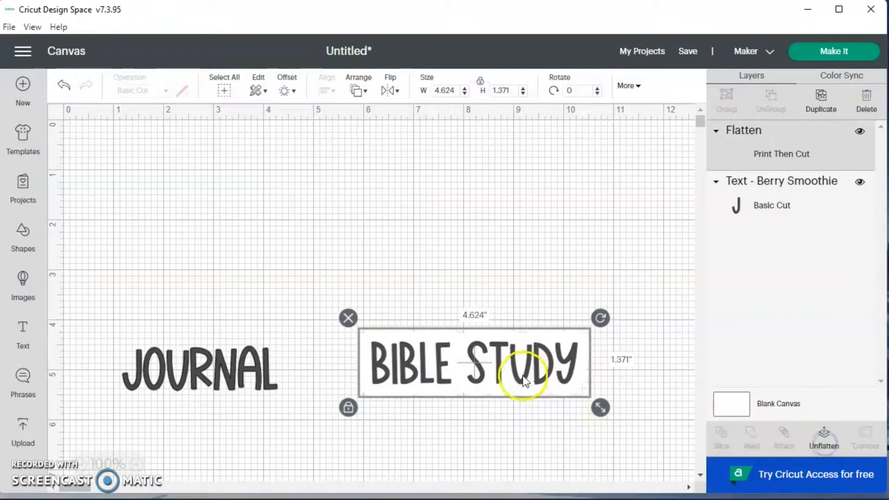
pyautogui.click(482, 411)
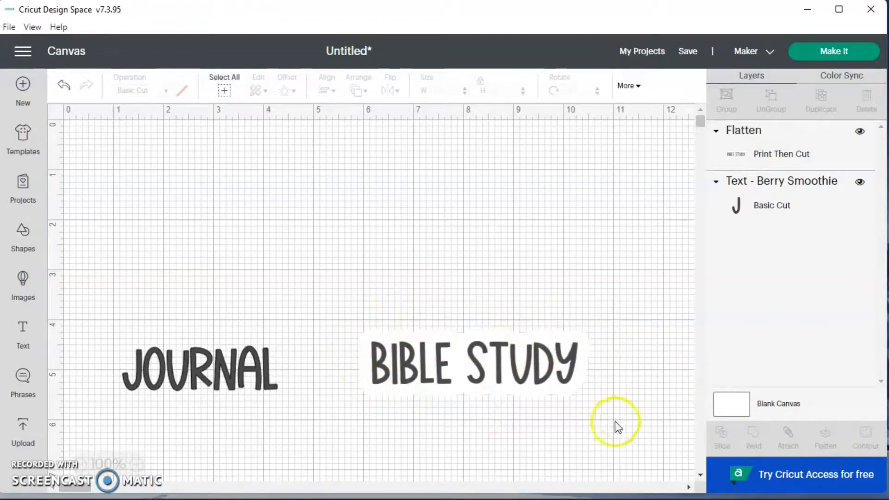
# - Set the flattened BIBLE STUDY sticker's width to 1 in and move it higher on the canvas
pyautogui.click(504, 379)
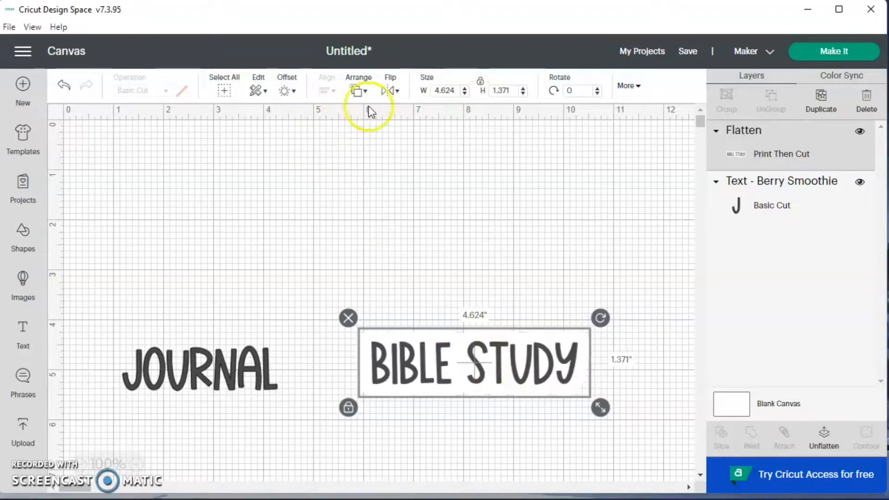
pyautogui.click(445, 90)
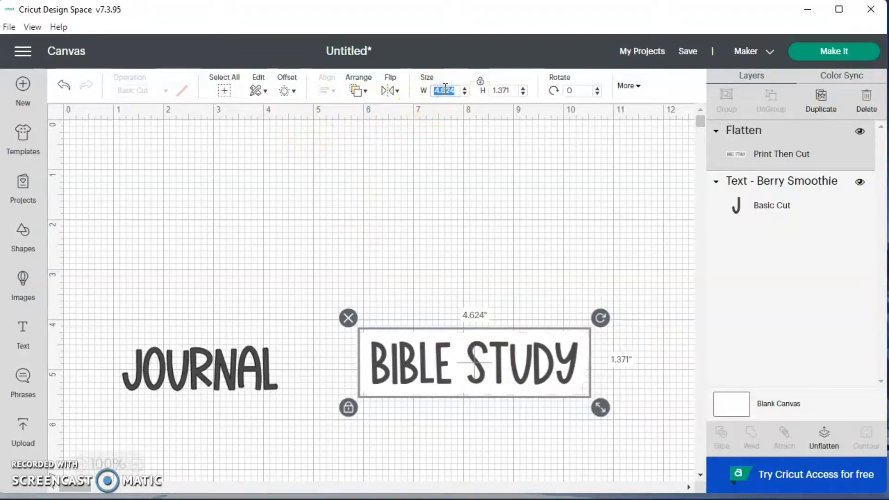
pyautogui.write('1')
pyautogui.press('Return')
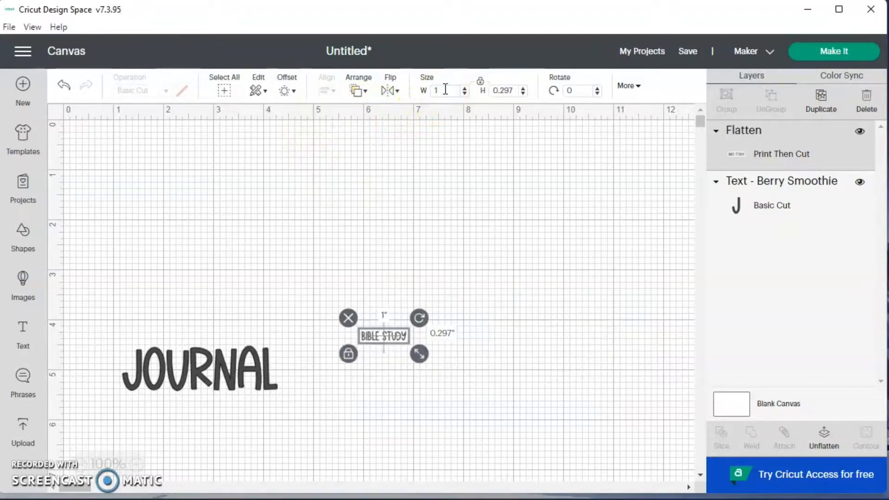
pyautogui.click(496, 348)
pyautogui.moveTo(391, 331); pyautogui.dragTo(391, 228)
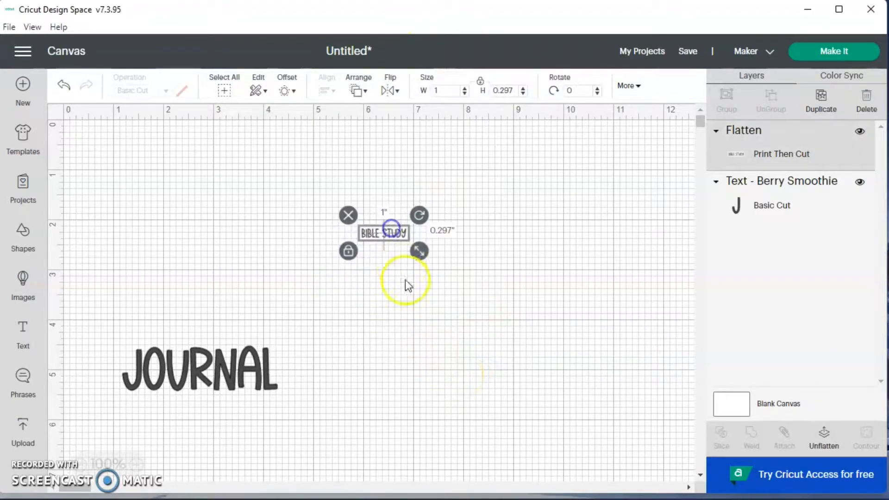
pyautogui.click(375, 299)
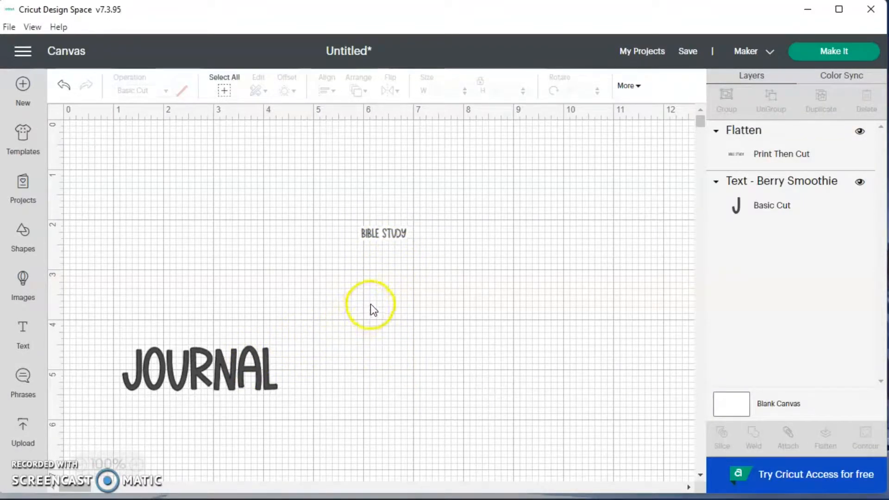
# - Move the JOURNAL text toward the canvas center and apply a 0.139 in offset with rounded corners around it
pyautogui.moveTo(221, 365); pyautogui.dragTo(334, 360)
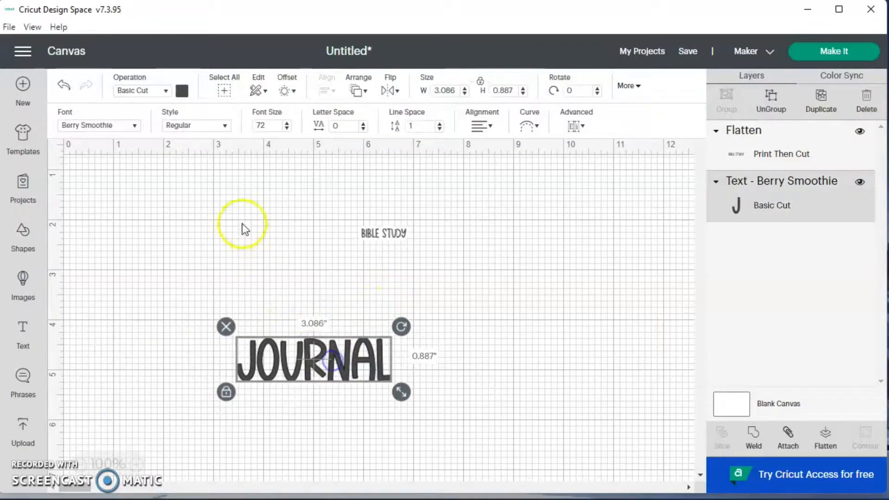
pyautogui.click(284, 91)
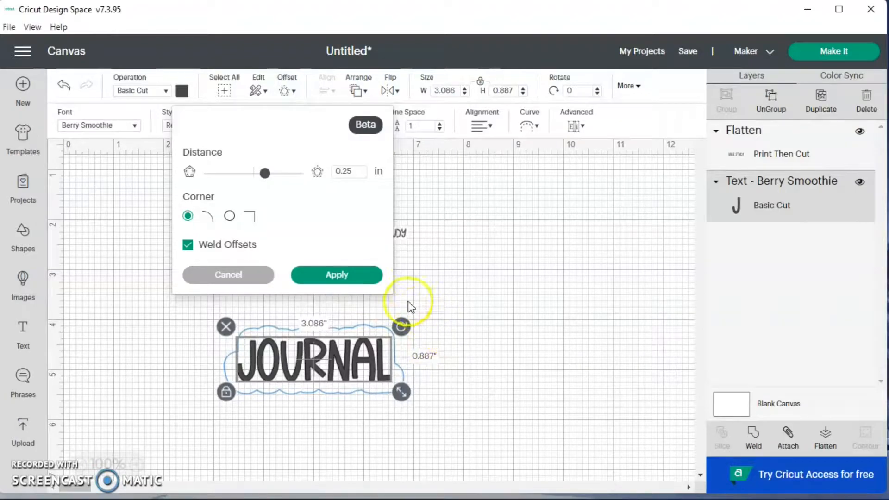
pyautogui.moveTo(266, 182); pyautogui.dragTo(261, 182)
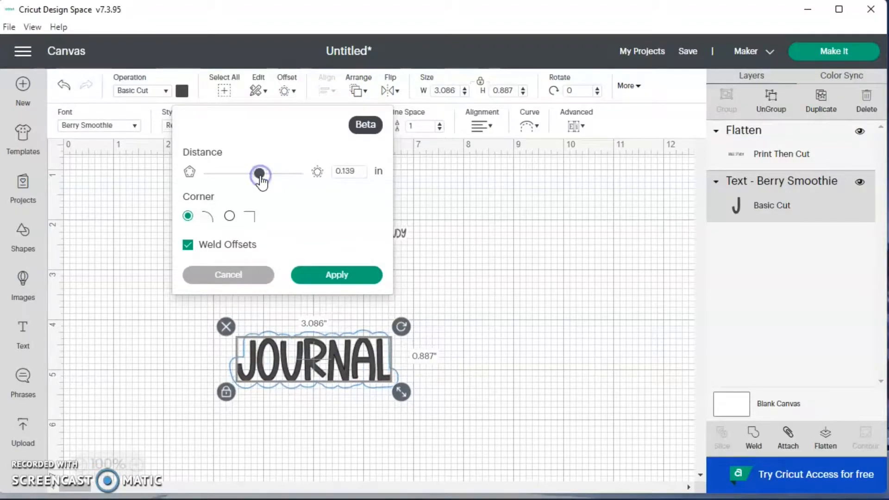
pyautogui.click(336, 277)
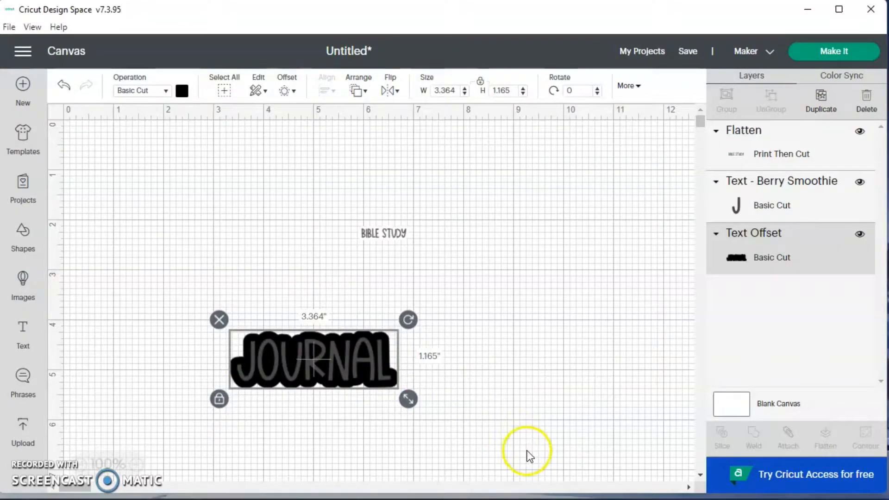
# - Change the JOURNAL offset's material color to white and flatten it with the text into one printable layer
pyautogui.click(182, 92)
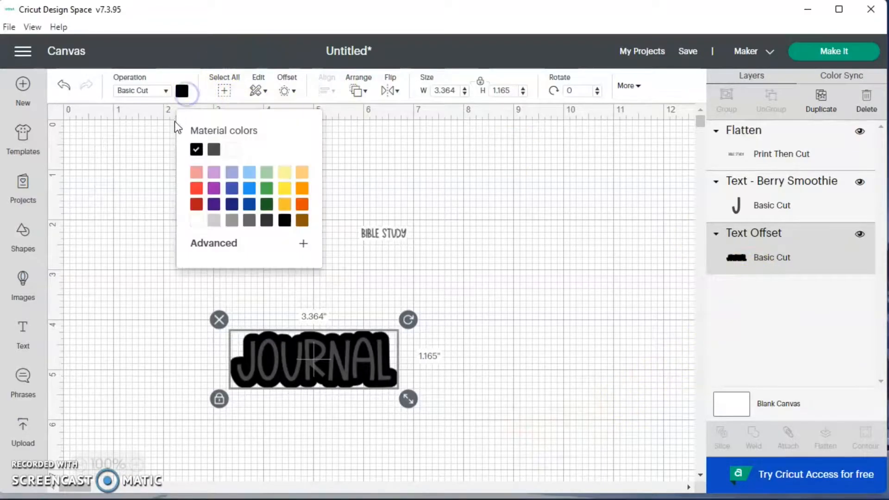
pyautogui.click(196, 222)
pyautogui.click(442, 332)
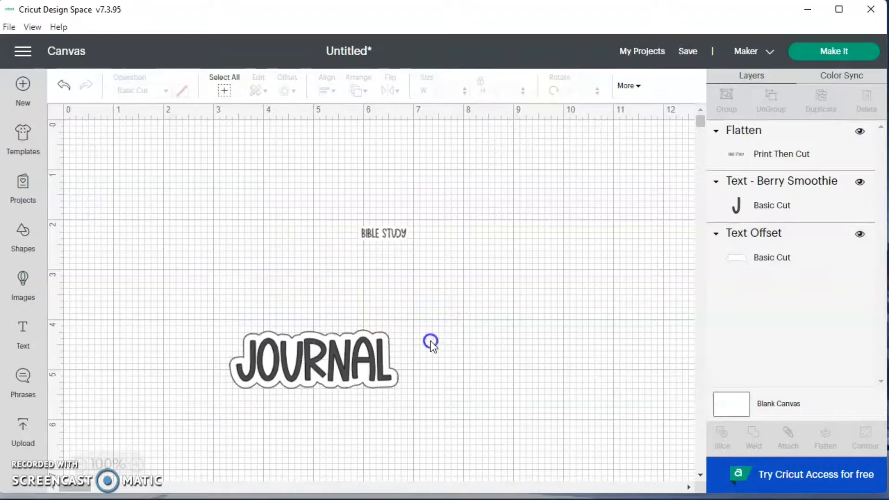
pyautogui.click(274, 356)
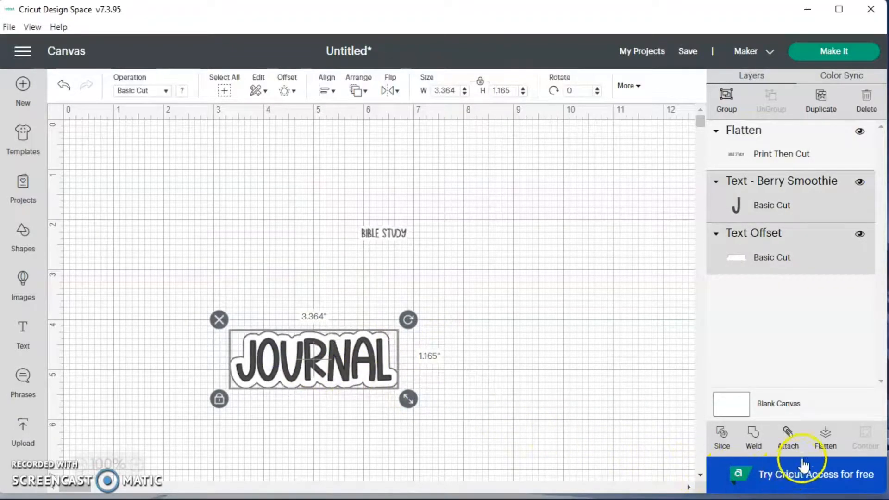
pyautogui.click(825, 445)
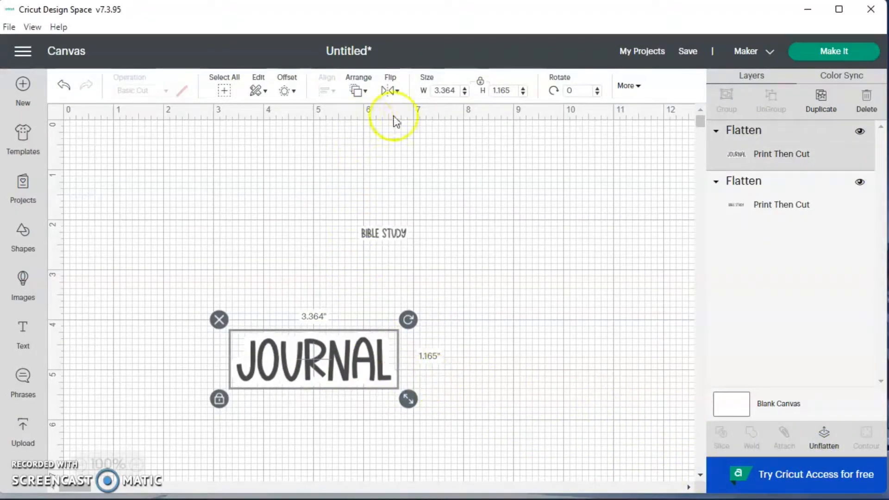
# - Set the flattened JOURNAL sticker's width to 1 in and place it just right of BIBLE STUDY
pyautogui.doubleClick(445, 90)
pyautogui.write('1')
pyautogui.press('Return')
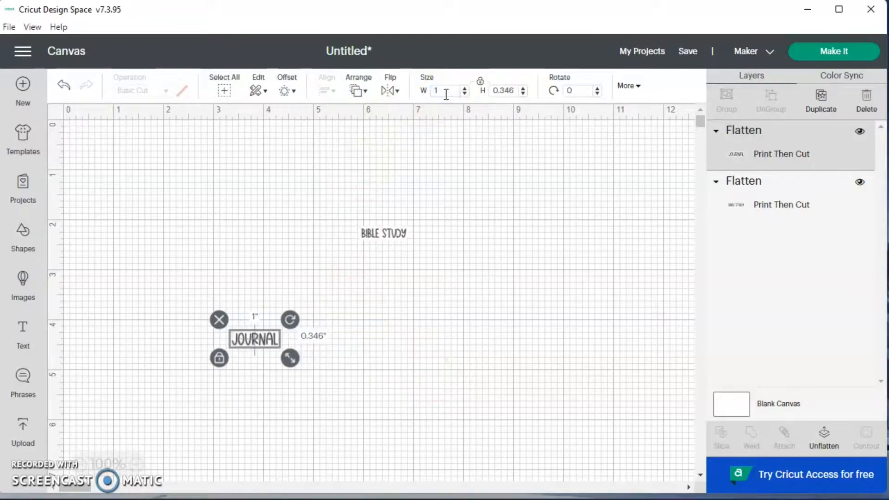
pyautogui.moveTo(279, 339); pyautogui.dragTo(495, 227)
pyautogui.click(440, 314)
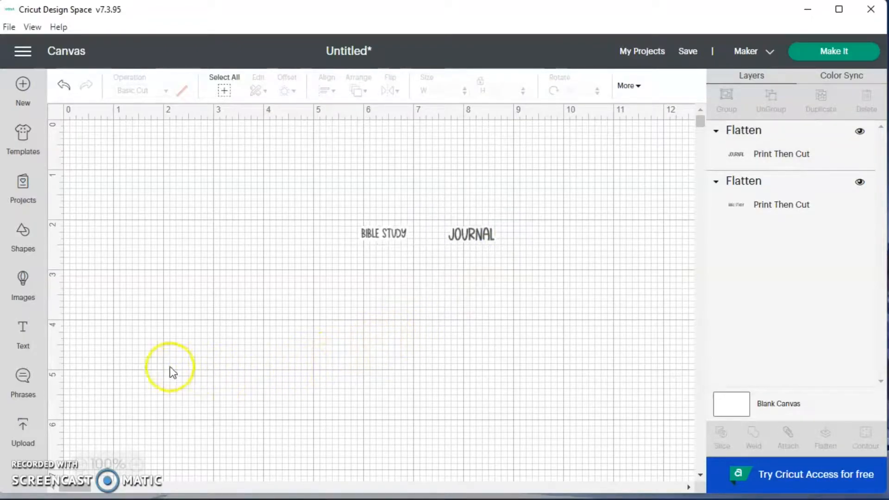
pyautogui.click(19, 250)
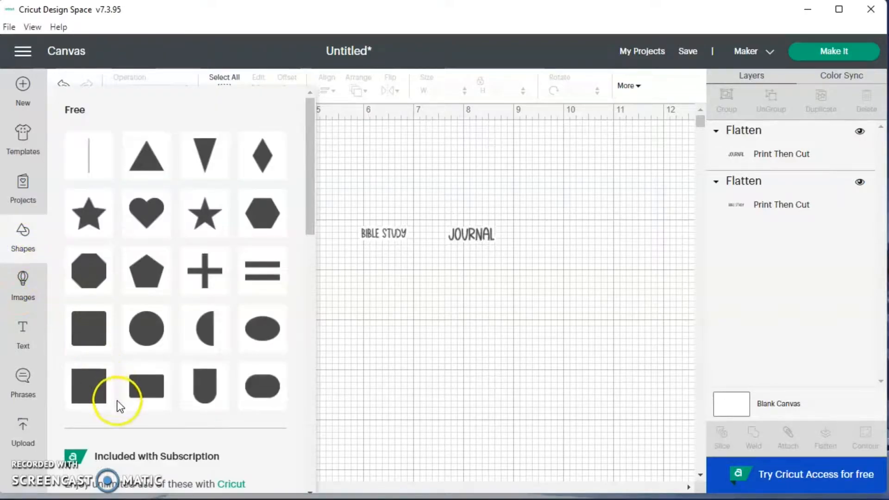
pyautogui.click(95, 396)
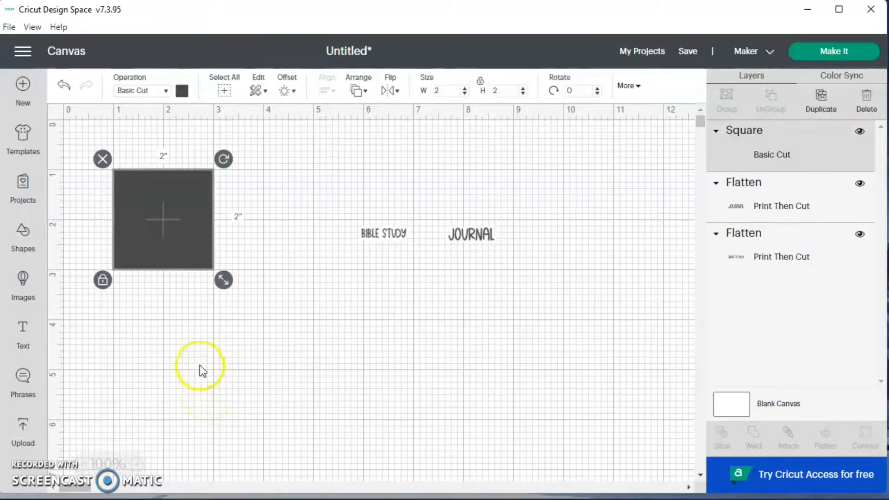
pyautogui.click(102, 159)
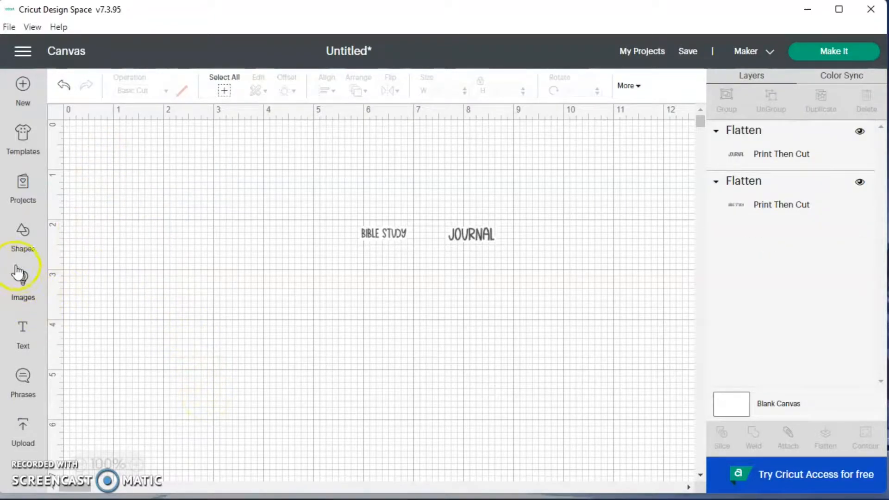
# - Insert a square with rounded corners, resize it unproportionally to 4 in wide by 6 in high, and move it left of the stickers
pyautogui.click(22, 246)
pyautogui.click(90, 336)
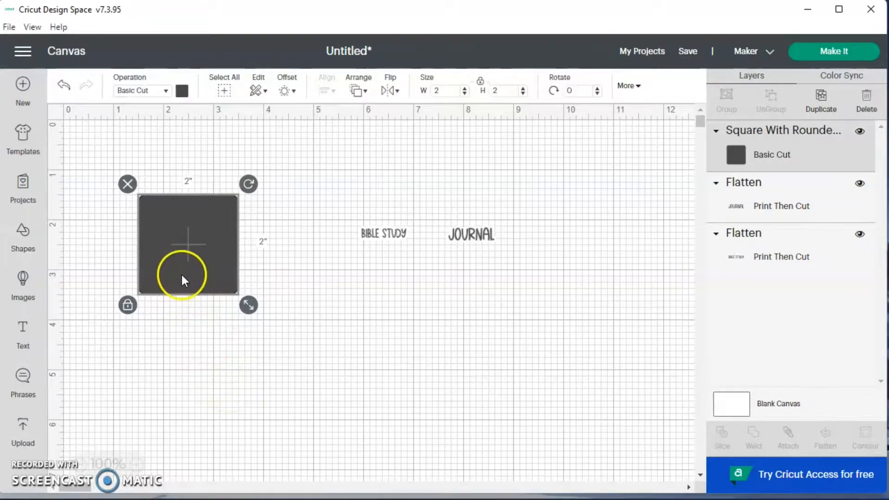
pyautogui.click(128, 305)
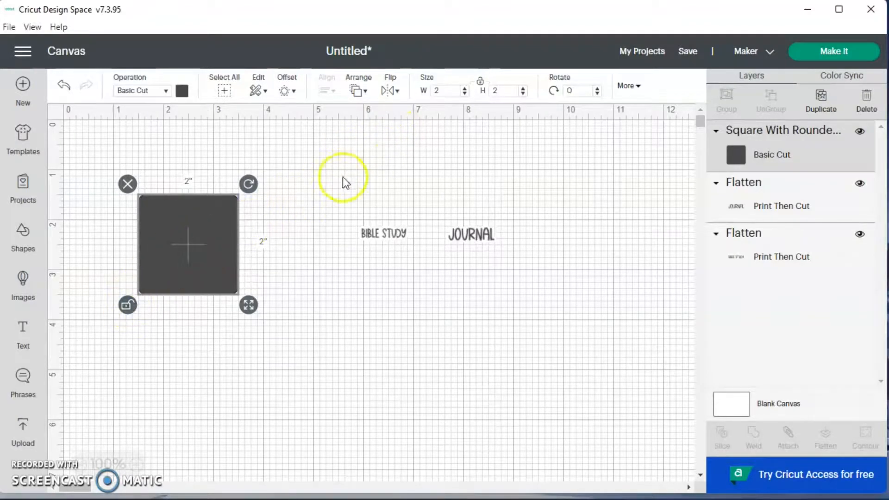
pyautogui.click(453, 90)
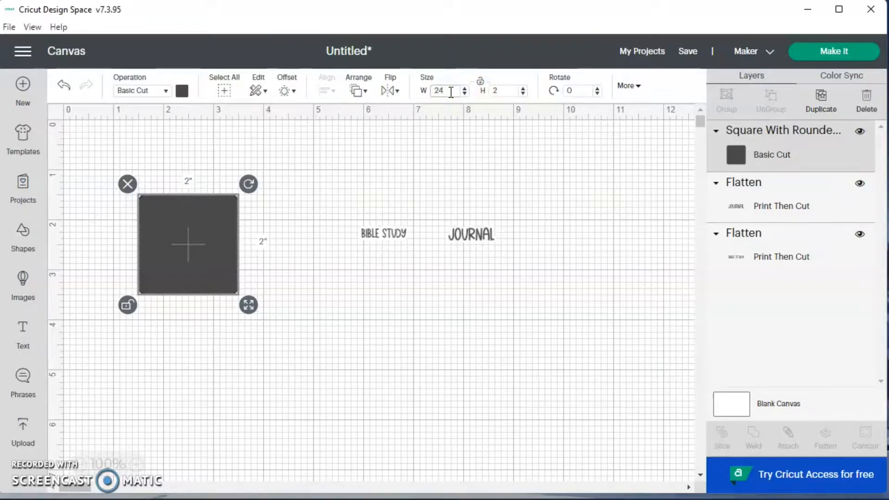
pyautogui.click(507, 89)
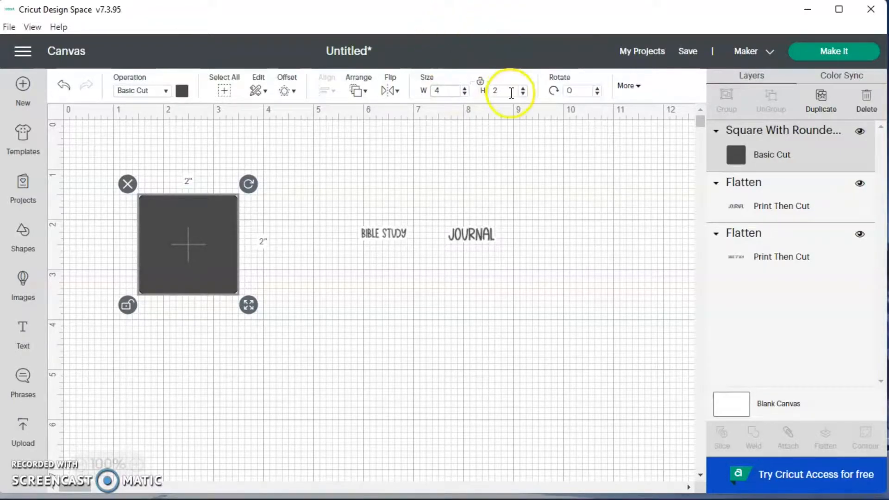
pyautogui.press('BackSpace')
pyautogui.write('6')
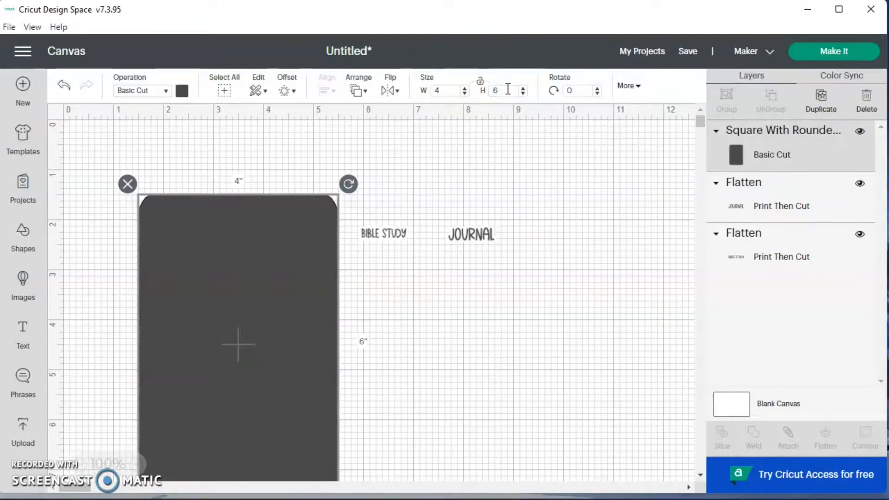
pyautogui.moveTo(265, 309); pyautogui.dragTo(219, 286)
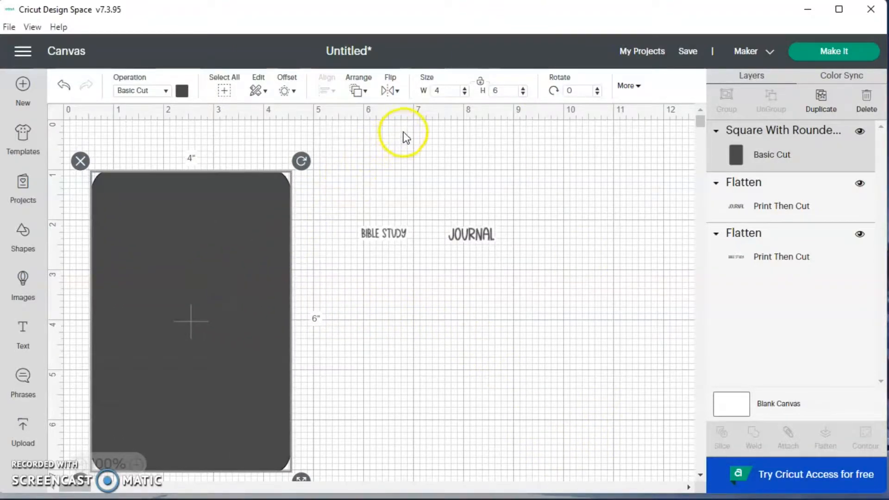
pyautogui.click(473, 343)
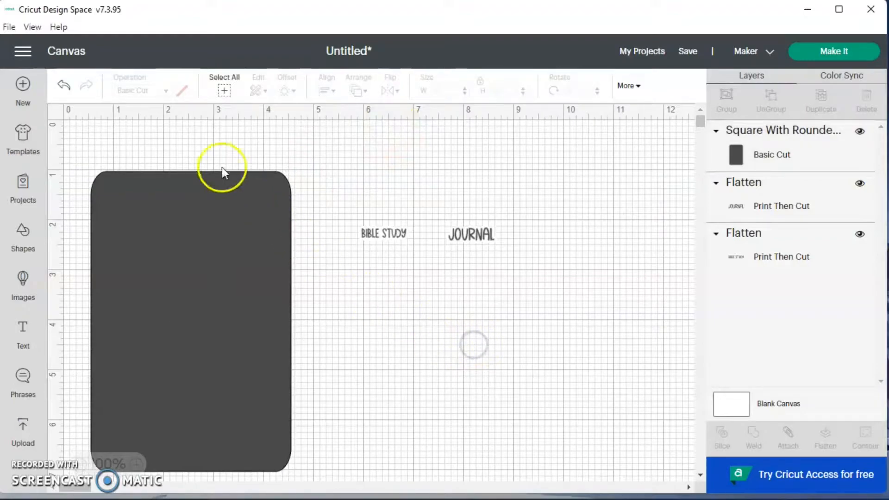
# - Set the 4 × 6 in rounded rectangle's operation to standard Print Then Cut and its color to white
pyautogui.click(217, 236)
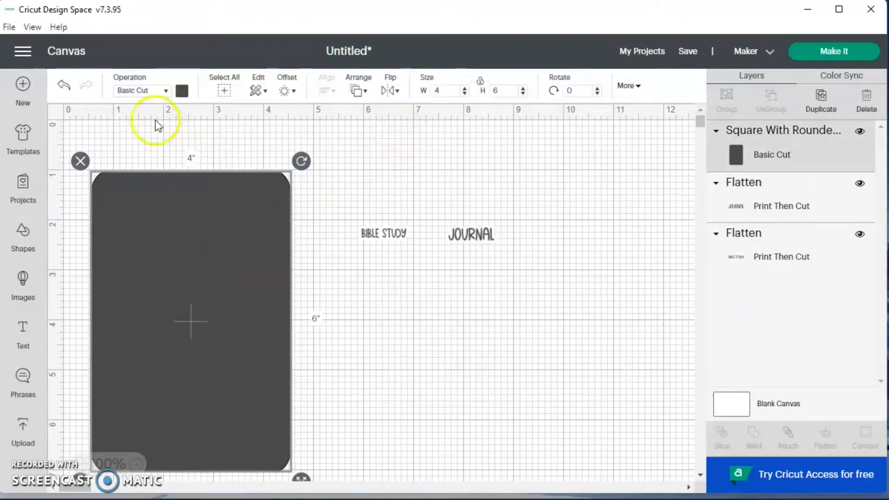
pyautogui.click(166, 90)
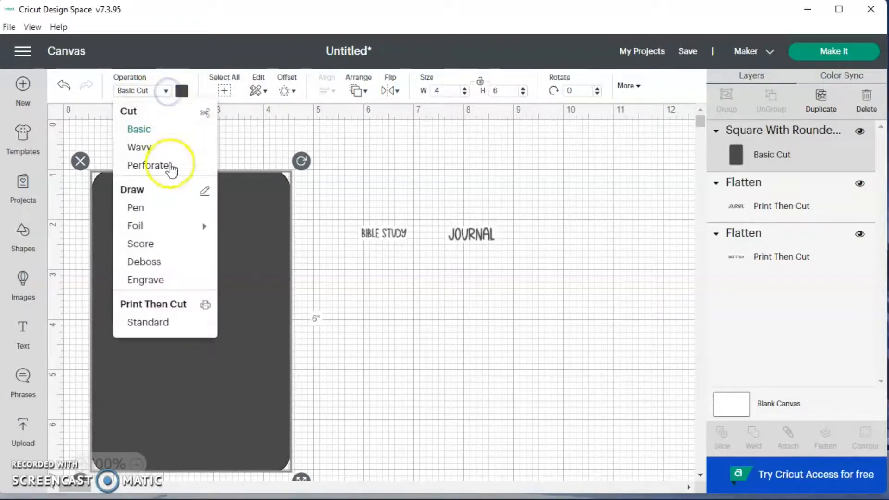
pyautogui.click(147, 322)
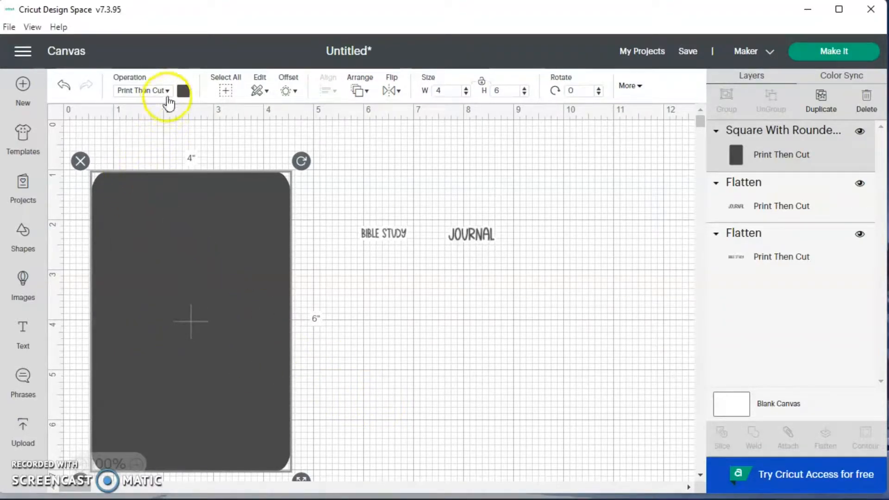
pyautogui.click(184, 91)
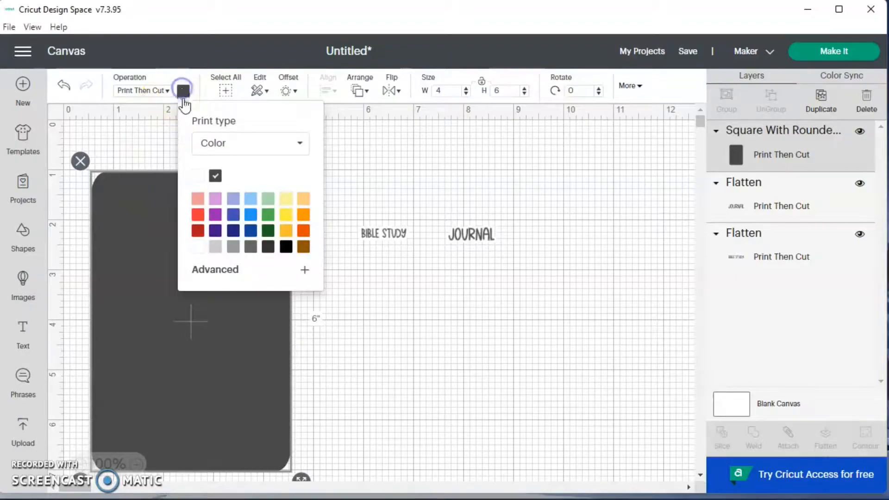
pyautogui.click(195, 250)
pyautogui.click(356, 402)
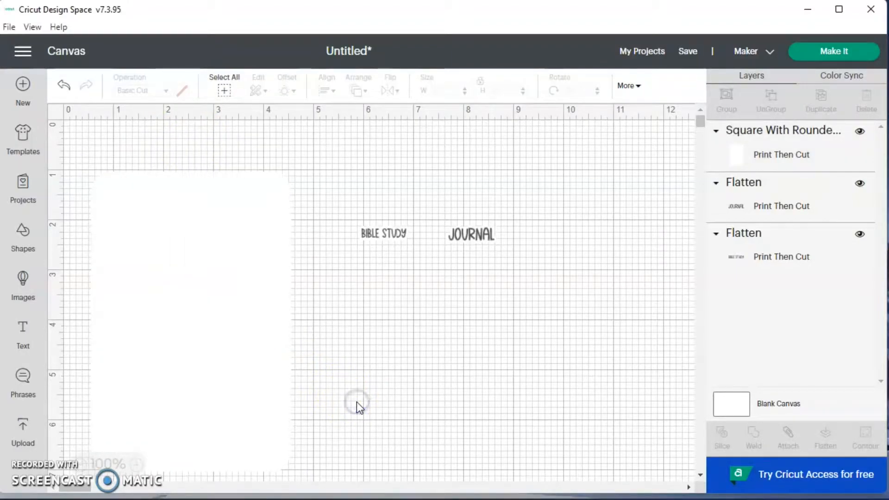
# - Duplicate the white rounded rectangle and place the copy to the right of the JOURNAL sticker
pyautogui.click(172, 317)
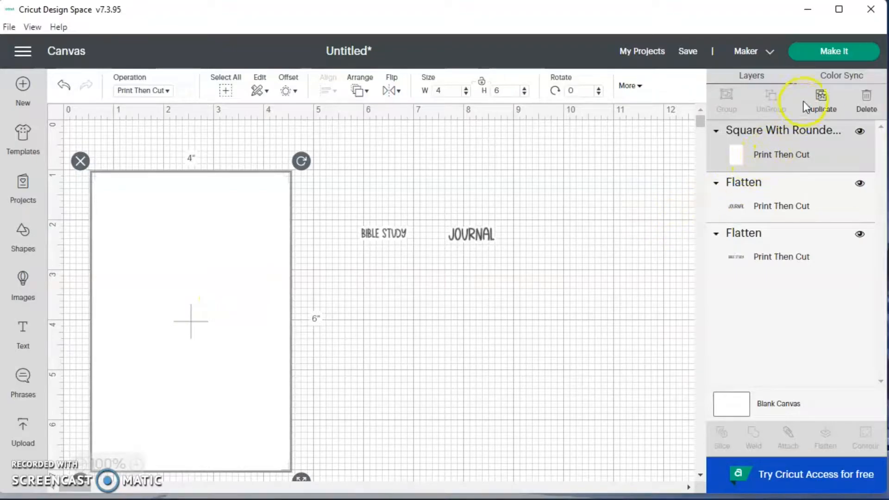
pyautogui.click(823, 104)
pyautogui.moveTo(237, 287); pyautogui.dragTo(649, 286)
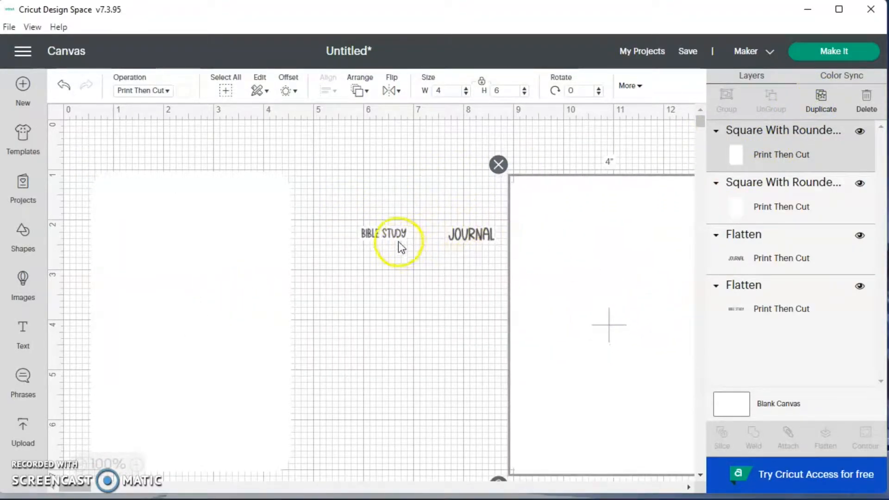
# - Shift the left rectangle farther right, with the BIBLE STUDY sticker at its upper-left corner and JOURNAL between the two rectangles
pyautogui.moveTo(389, 234); pyautogui.dragTo(134, 199)
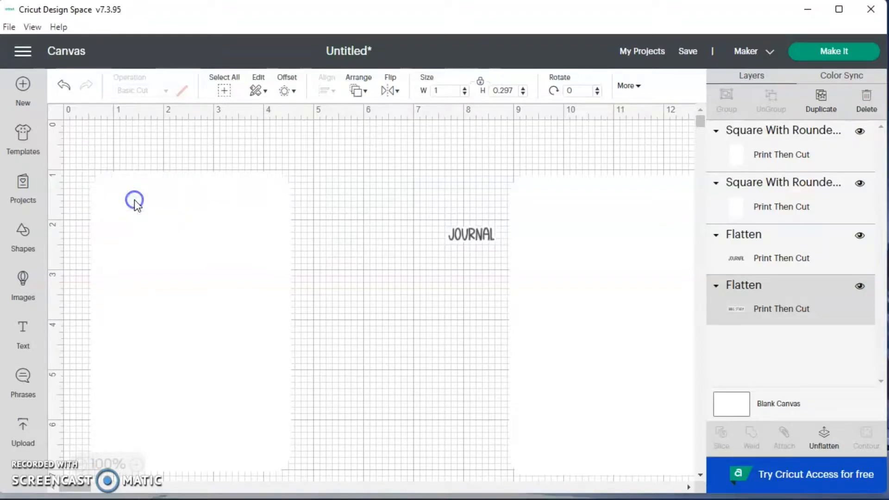
pyautogui.moveTo(466, 240); pyautogui.dragTo(510, 239)
pyautogui.click(211, 219)
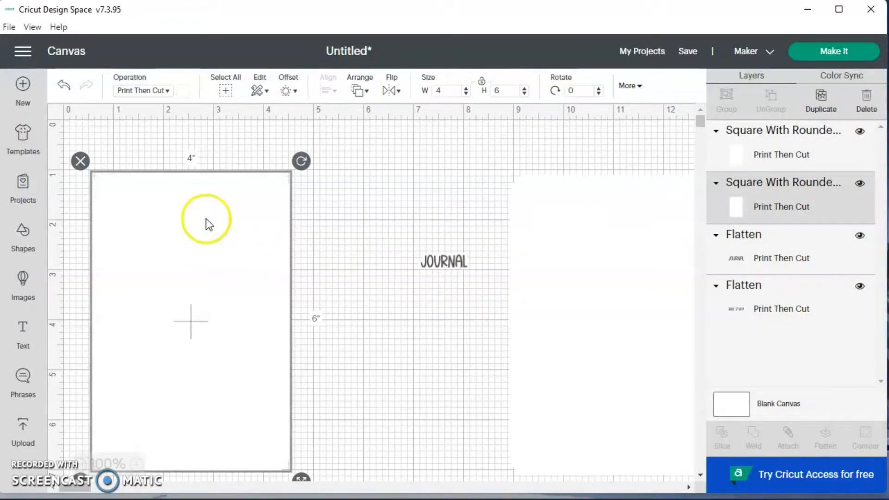
pyautogui.click(324, 288)
pyautogui.moveTo(168, 234); pyautogui.dragTo(239, 218)
pyautogui.moveTo(137, 197); pyautogui.dragTo(207, 179)
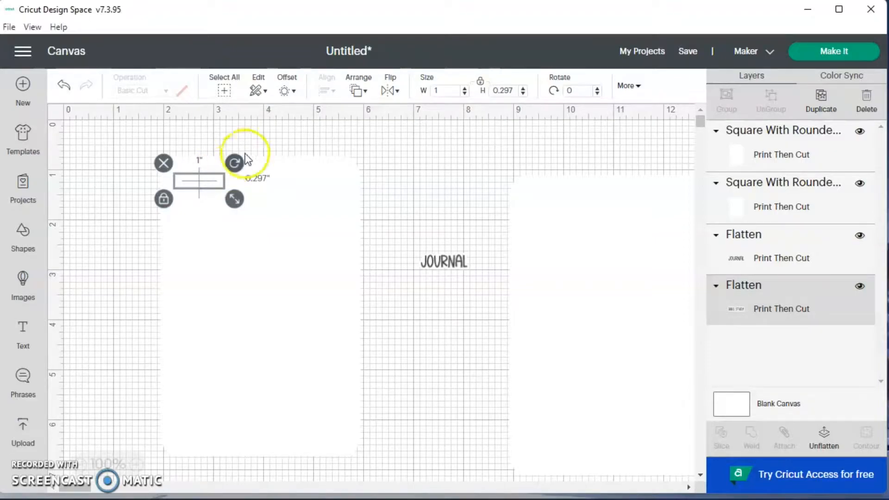
# - Bring the BIBLE STUDY sticker to the front so it lies above the white rounded rectangle
pyautogui.click(357, 90)
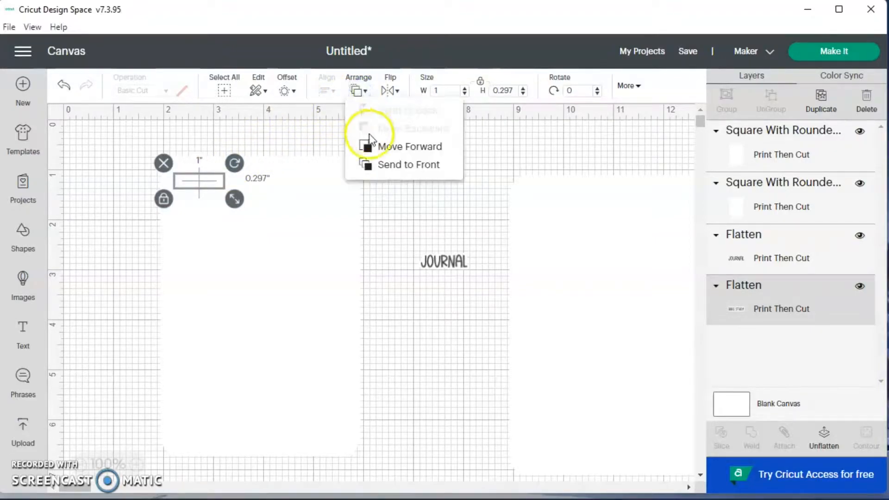
pyautogui.click(385, 168)
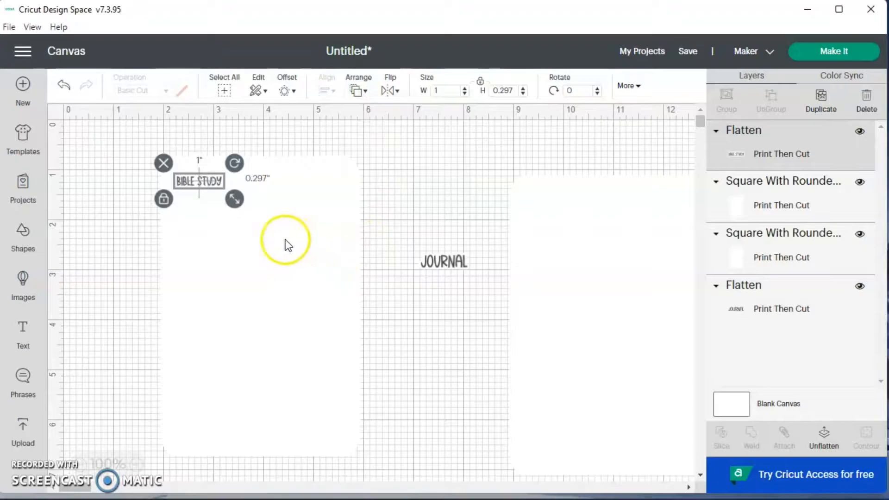
pyautogui.click(377, 181)
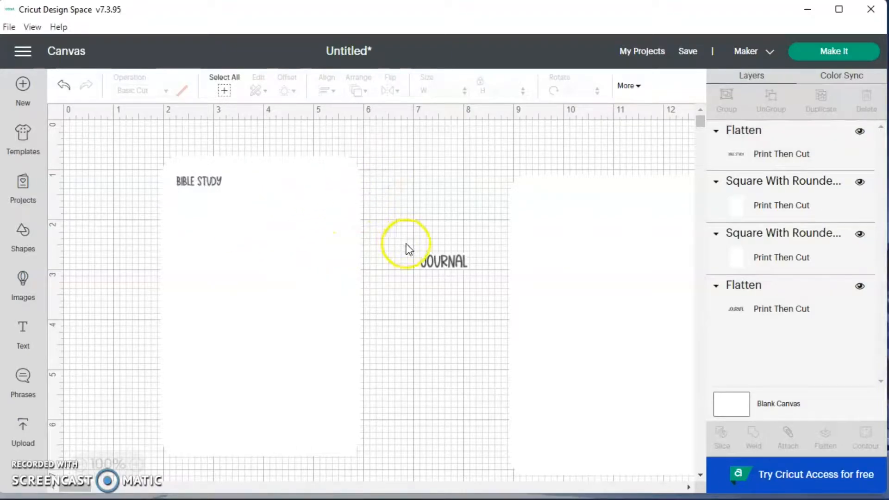
# - Shift the second white rectangle closer to the first, place the JOURNAL sticker at its upper-left corner, and send the sticker to the front
pyautogui.moveTo(458, 261); pyautogui.dragTo(422, 314)
pyautogui.moveTo(621, 374); pyautogui.dragTo(553, 363)
pyautogui.moveTo(410, 313); pyautogui.dragTo(481, 185)
pyautogui.click(355, 93)
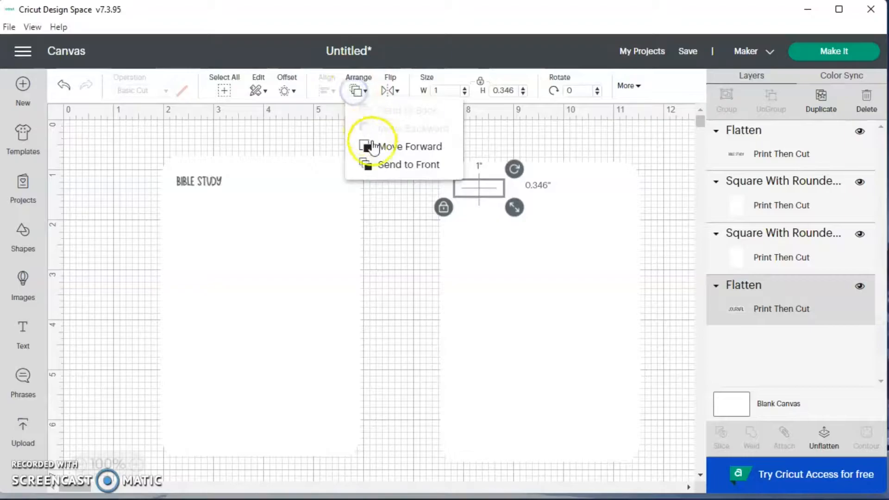
pyautogui.click(375, 162)
pyautogui.click(416, 267)
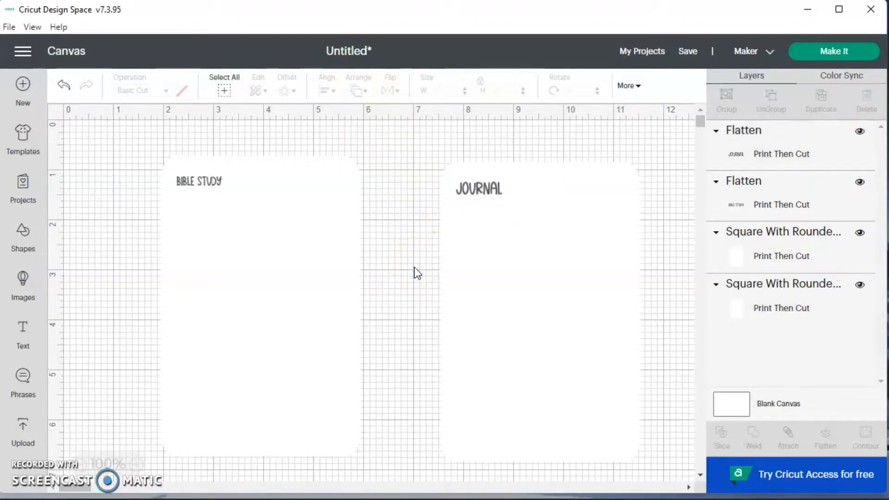
# - Duplicate the BIBLE STUDY sticker twice and place the copies beside it to form a row of three
pyautogui.click(221, 176)
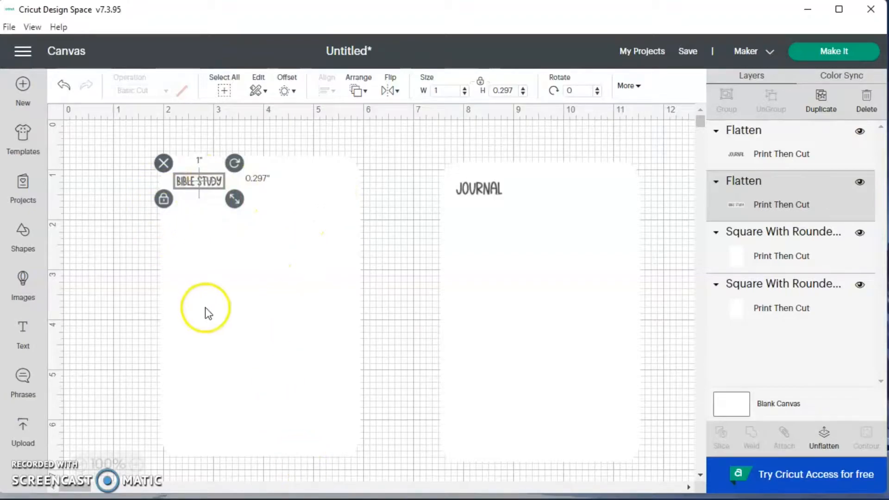
pyautogui.click(820, 105)
pyautogui.click(820, 106)
pyautogui.moveTo(232, 190); pyautogui.dragTo(346, 184)
pyautogui.click(227, 194)
pyautogui.moveTo(227, 194); pyautogui.dragTo(273, 183)
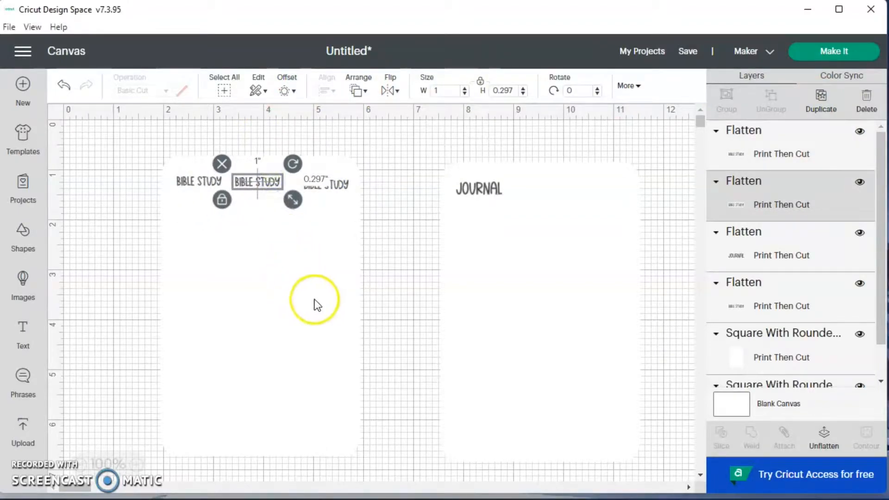
# - Move the BIBLE STUDY sheet lower and slightly left, and reposition its three stickers in a spaced row along the sheet's upper edge
pyautogui.click(391, 300)
pyautogui.click(283, 270)
pyautogui.moveTo(282, 270); pyautogui.dragTo(264, 346)
pyautogui.moveTo(312, 191); pyautogui.dragTo(301, 185)
pyautogui.click(266, 180)
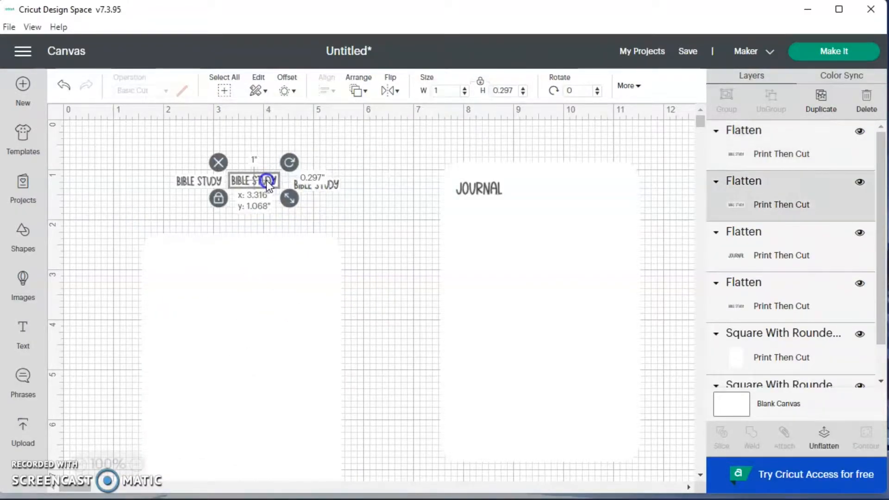
pyautogui.moveTo(208, 183); pyautogui.dragTo(183, 257)
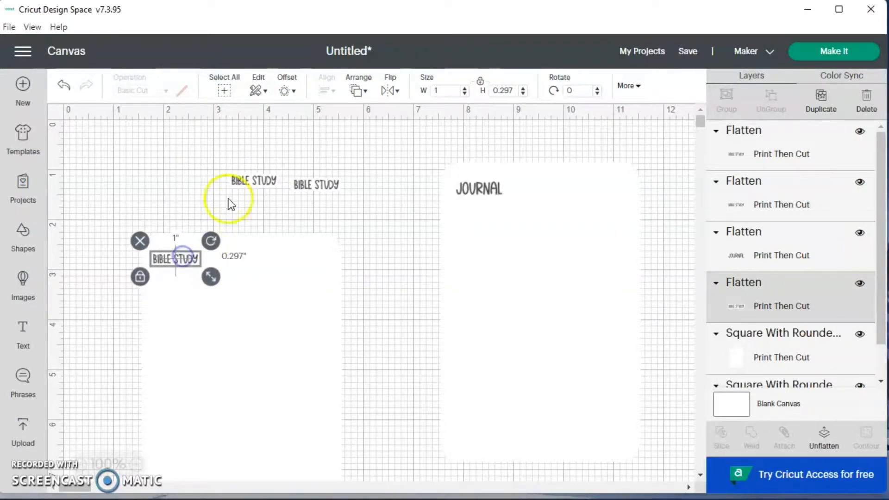
pyautogui.moveTo(244, 184); pyautogui.dragTo(229, 265)
pyautogui.click(300, 185)
pyautogui.moveTo(301, 185); pyautogui.dragTo(285, 262)
# - Move the sheet down clear of the three BIBLE STUDY stickers, then align the stickers at the top and distribute them horizontally
pyautogui.click(270, 309)
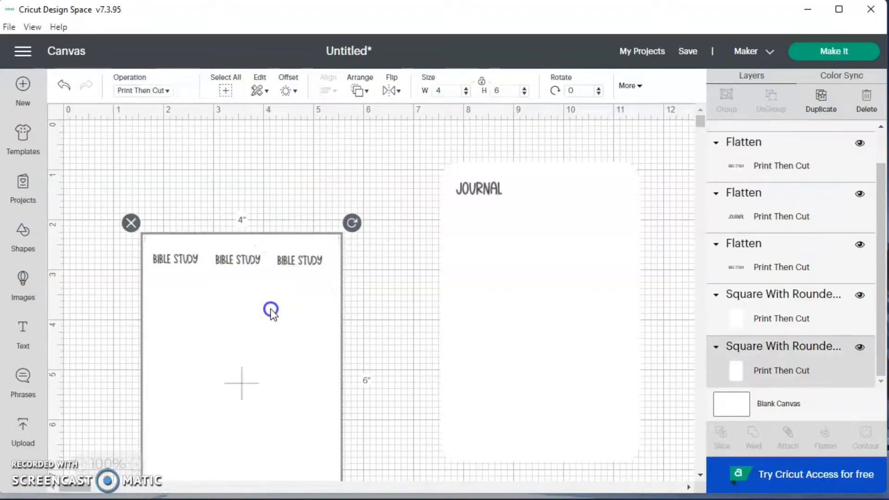
pyautogui.moveTo(267, 330); pyautogui.dragTo(268, 391)
pyautogui.moveTo(133, 255); pyautogui.dragTo(324, 274)
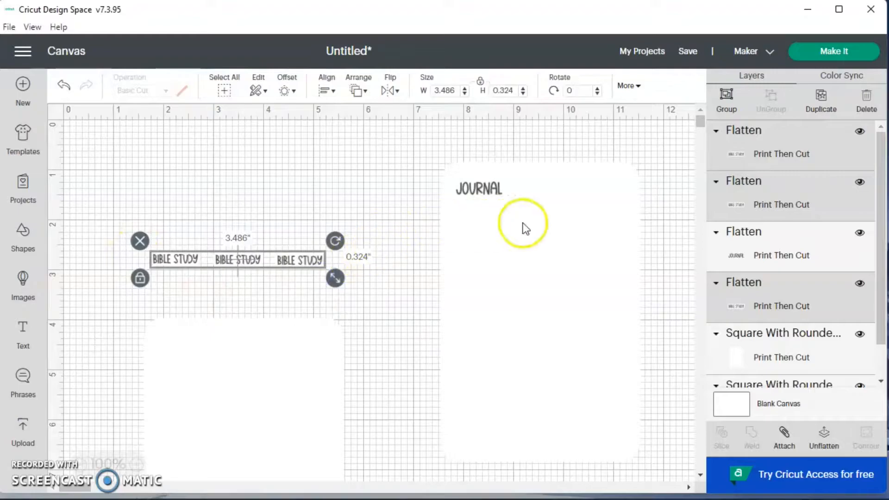
pyautogui.click(325, 91)
pyautogui.click(373, 183)
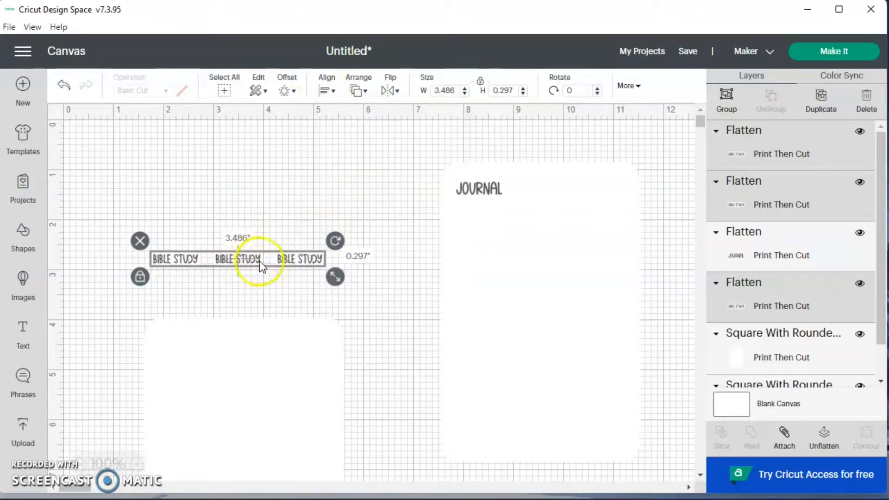
pyautogui.click(326, 91)
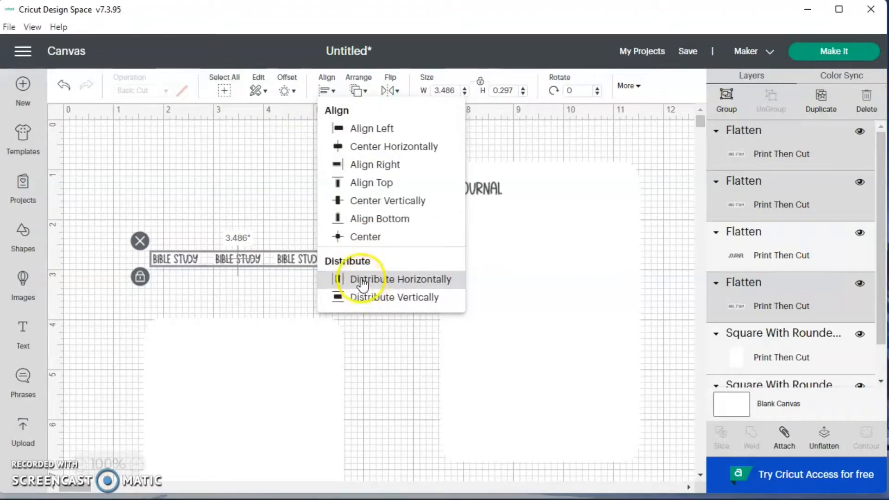
pyautogui.click(238, 202)
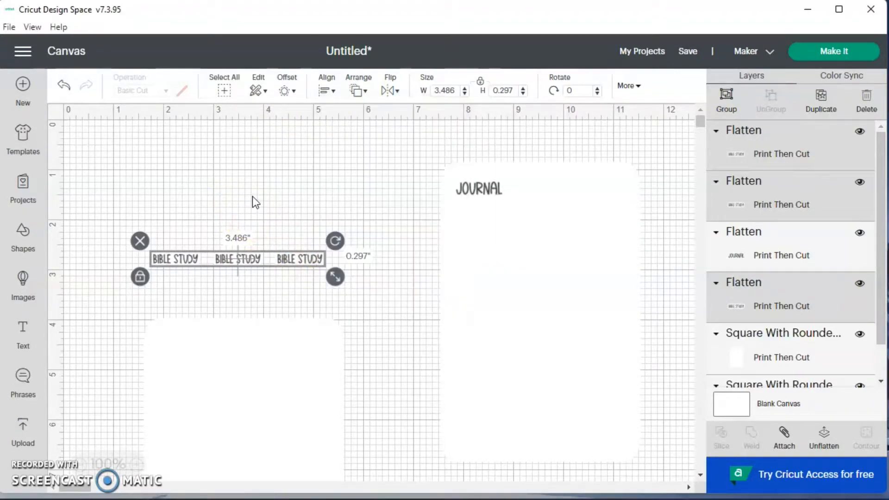
# - Group the three BIBLE STUDY stickers, raise the group, and move the 4 × 6 in sheet up behind it as the first row
pyautogui.click(170, 266)
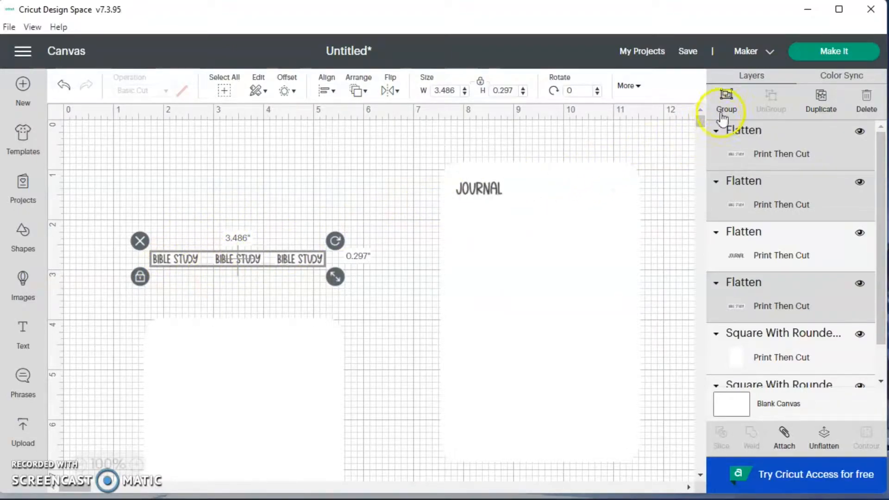
pyautogui.moveTo(229, 253); pyautogui.dragTo(216, 185)
pyautogui.moveTo(231, 357); pyautogui.dragTo(223, 221)
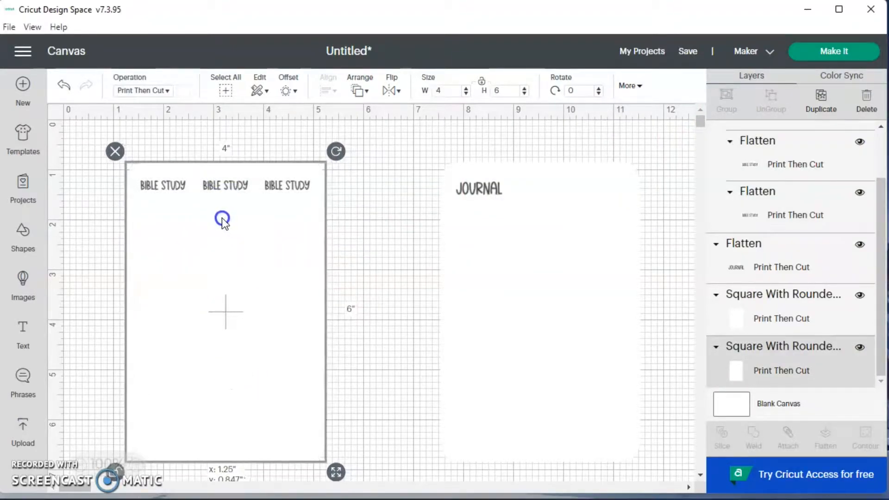
pyautogui.click(369, 293)
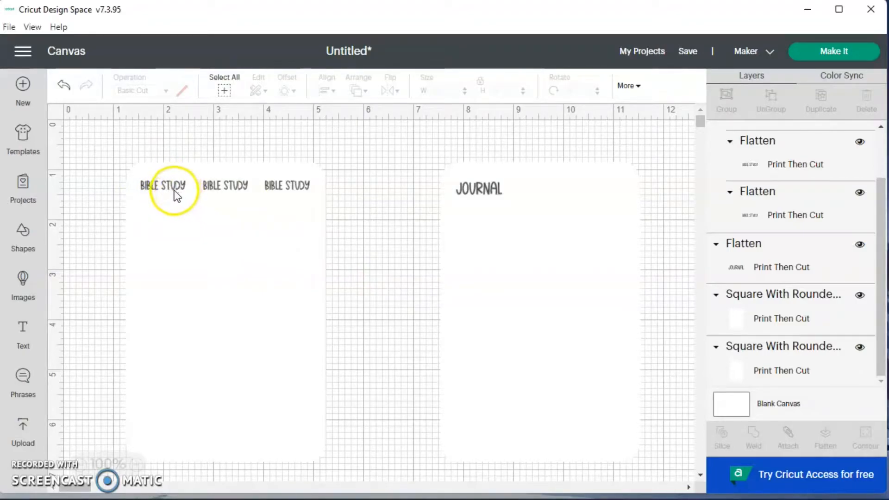
# - Change the color of the sheet behind the BIBLE STUDY stickers to light gray
pyautogui.click(157, 254)
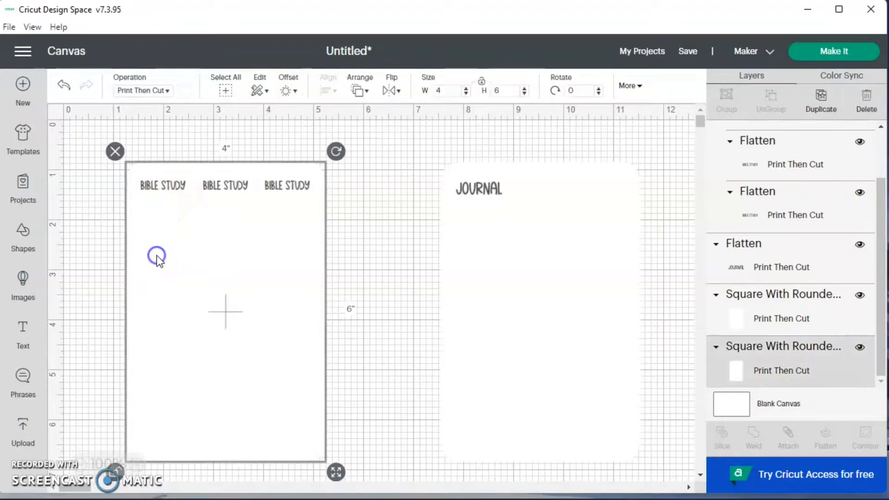
pyautogui.click(184, 91)
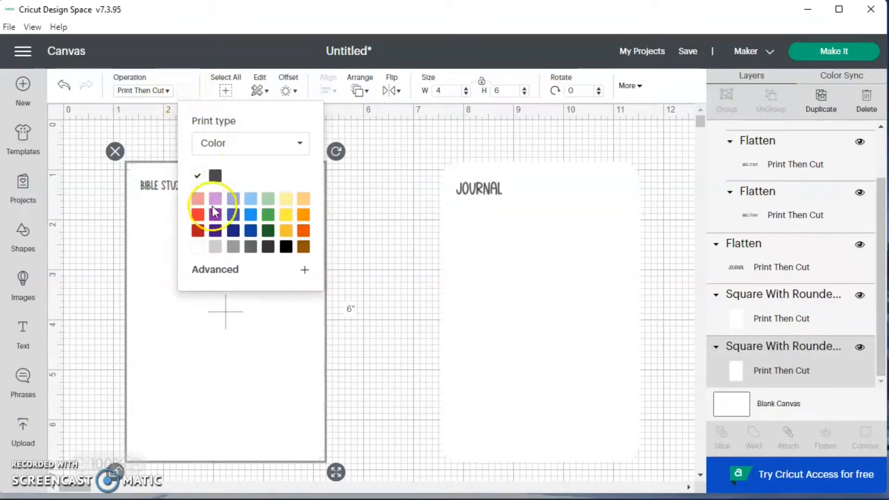
pyautogui.click(215, 247)
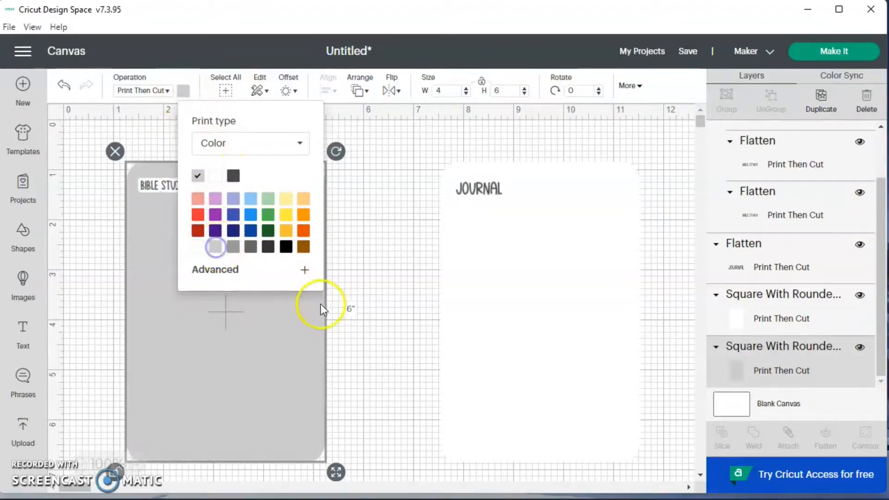
pyautogui.click(351, 330)
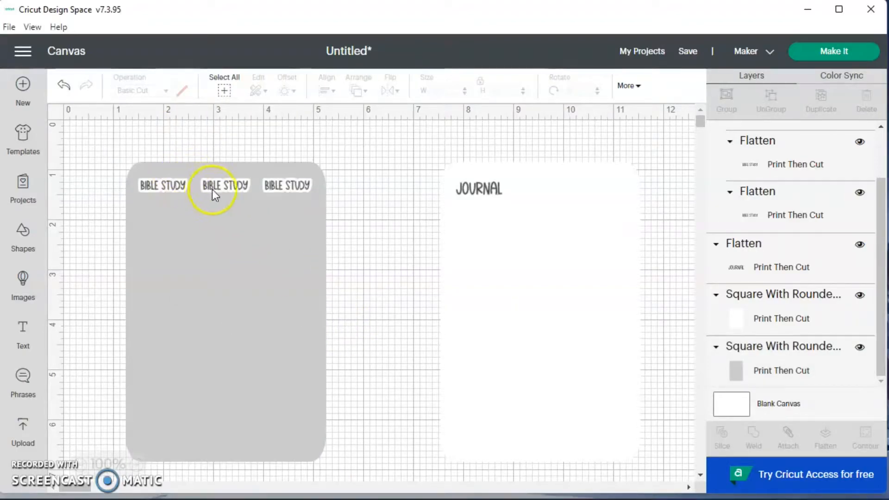
# - Duplicate the BIBLE STUDY row and place copies directly beneath it as the second and third rows
pyautogui.click(158, 183)
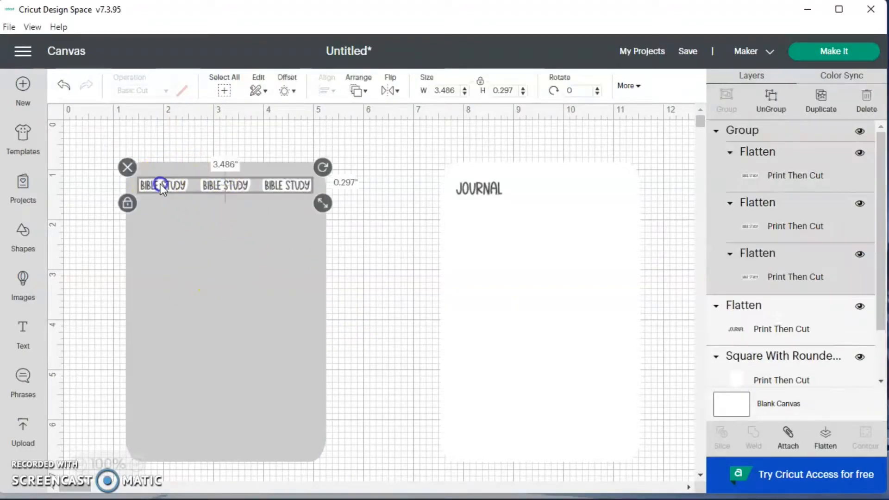
pyautogui.click(821, 111)
pyautogui.moveTo(218, 199); pyautogui.dragTo(212, 240)
pyautogui.moveTo(183, 203); pyautogui.dragTo(166, 209)
pyautogui.moveTo(178, 241); pyautogui.dragTo(169, 227)
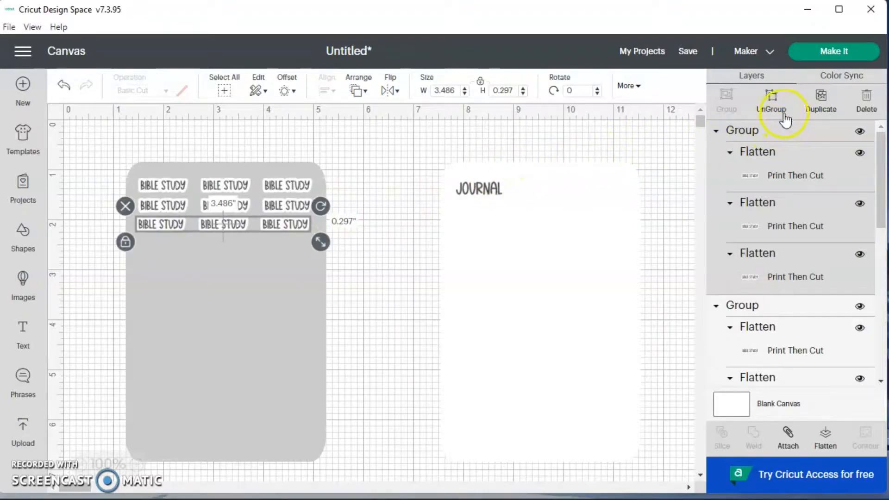
# - Make more copies of the BIBLE STUDY row and stack five rows upward from the gray sheet's lower edge
pyautogui.moveTo(218, 224); pyautogui.dragTo(214, 245)
pyautogui.click(820, 109)
pyautogui.click(820, 110)
pyautogui.moveTo(185, 271); pyautogui.dragTo(166, 447)
pyautogui.moveTo(174, 273); pyautogui.dragTo(154, 430)
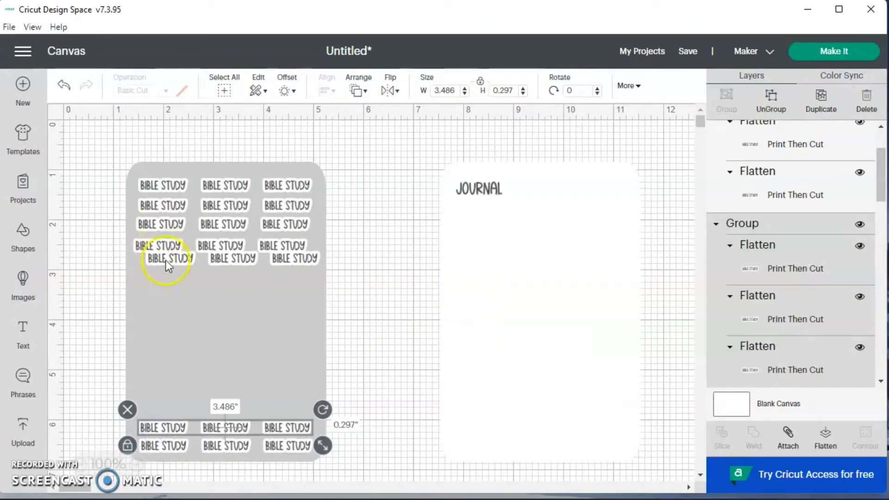
pyautogui.moveTo(165, 262); pyautogui.dragTo(157, 410)
pyautogui.moveTo(149, 260); pyautogui.dragTo(141, 387)
pyautogui.moveTo(151, 248); pyautogui.dragTo(156, 362)
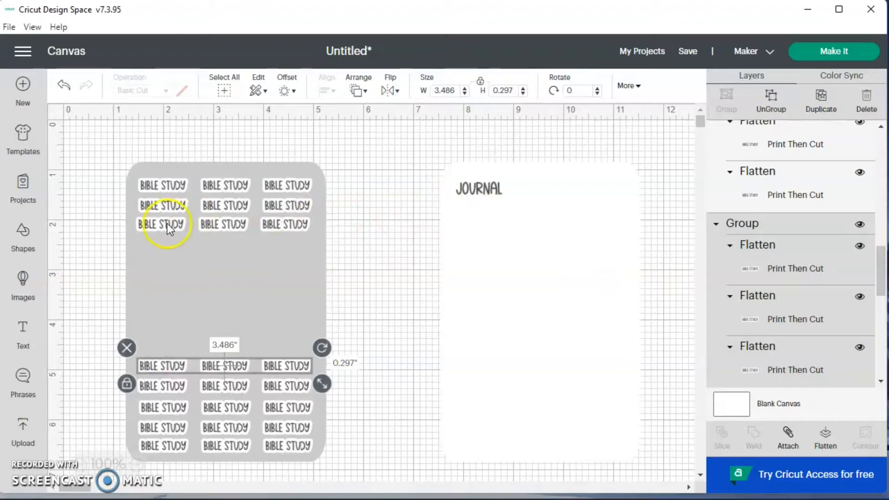
# - Duplicate a lower BIBLE STUDY row and place copies as the fourth and fifth rows of the gray sheet
pyautogui.click(820, 107)
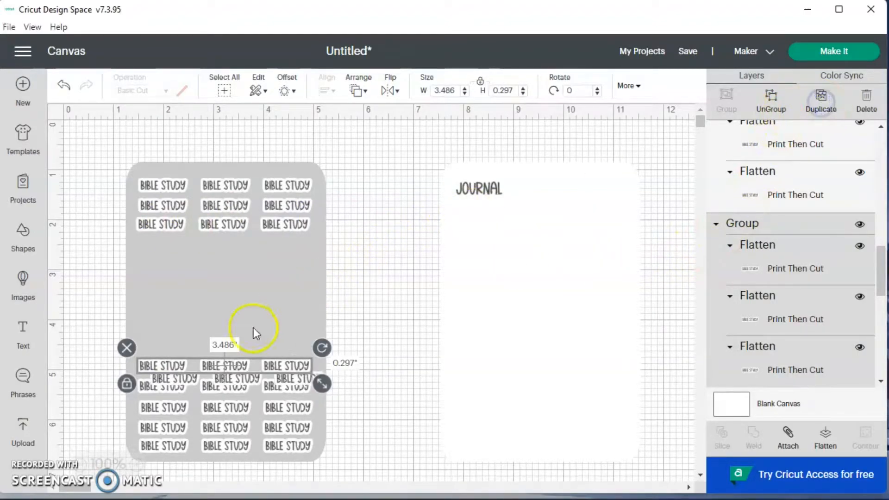
pyautogui.moveTo(201, 367); pyautogui.dragTo(191, 272)
pyautogui.click(821, 102)
pyautogui.click(356, 94)
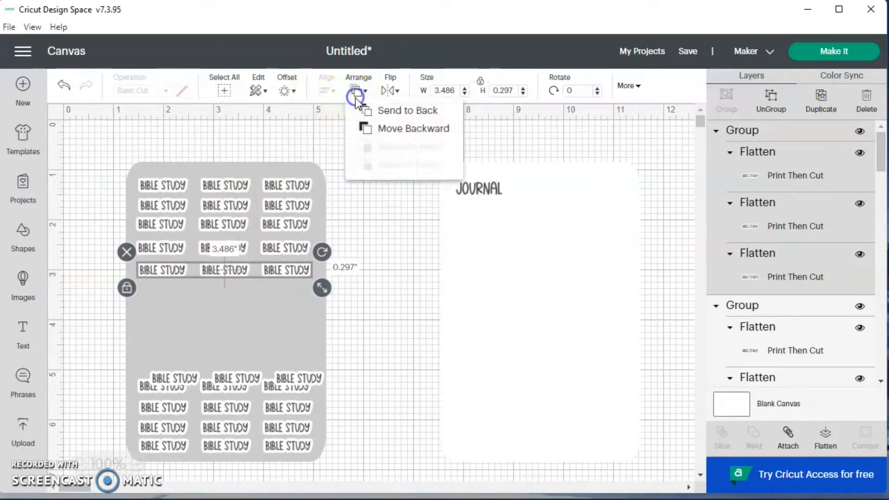
pyautogui.click(331, 119)
pyautogui.click(179, 296)
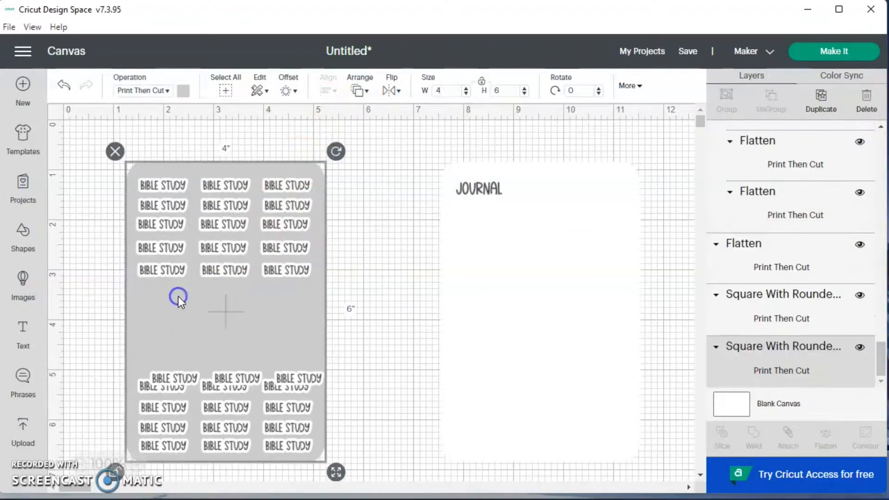
# - Duplicate the fifth BIBLE STUDY row and place copies beneath it as the sixth and seventh rows
pyautogui.click(195, 270)
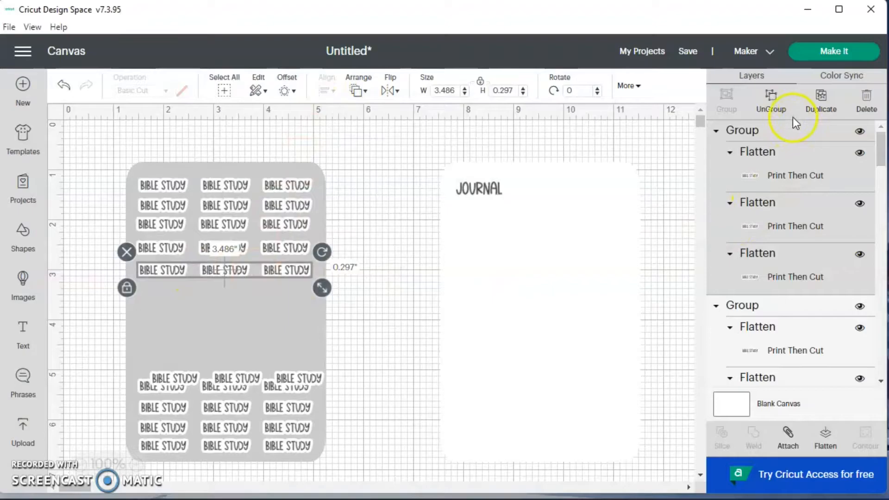
pyautogui.click(821, 111)
pyautogui.moveTo(226, 270); pyautogui.dragTo(209, 291)
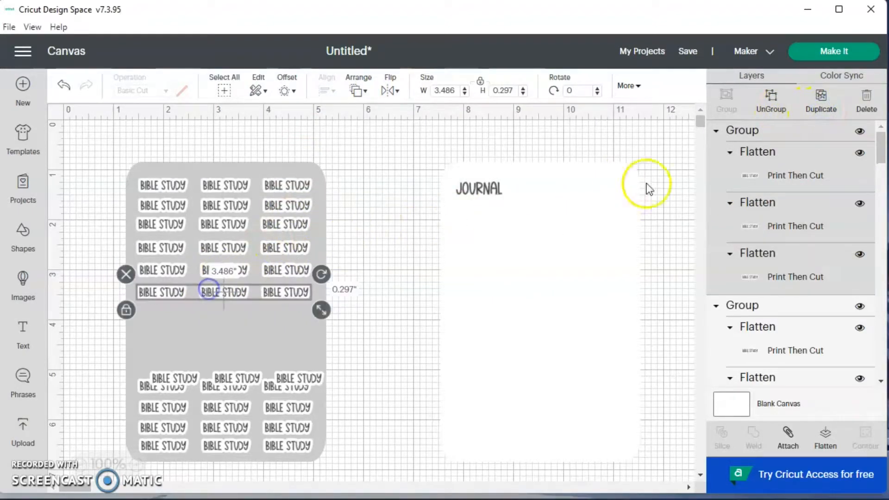
pyautogui.click(822, 111)
pyautogui.moveTo(213, 306); pyautogui.dragTo(199, 316)
# - Fill the remaining gap on the gray sheet with three more BIBLE STUDY rows and adjust the spacing between rows
pyautogui.click(826, 110)
pyautogui.moveTo(246, 329); pyautogui.dragTo(209, 352)
pyautogui.click(832, 110)
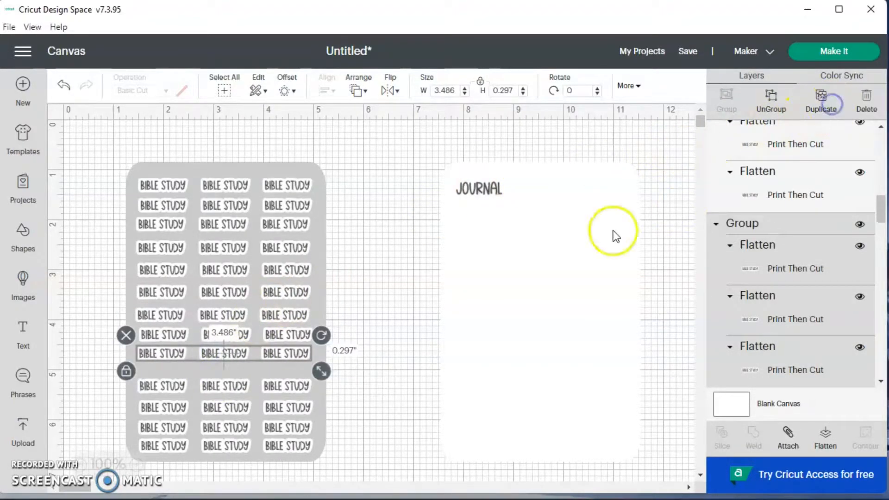
pyautogui.moveTo(257, 338); pyautogui.dragTo(202, 369)
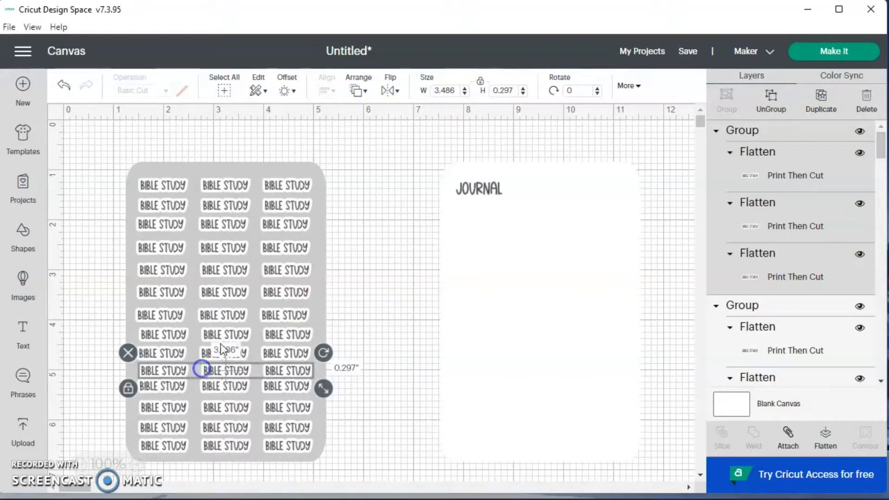
pyautogui.click(355, 329)
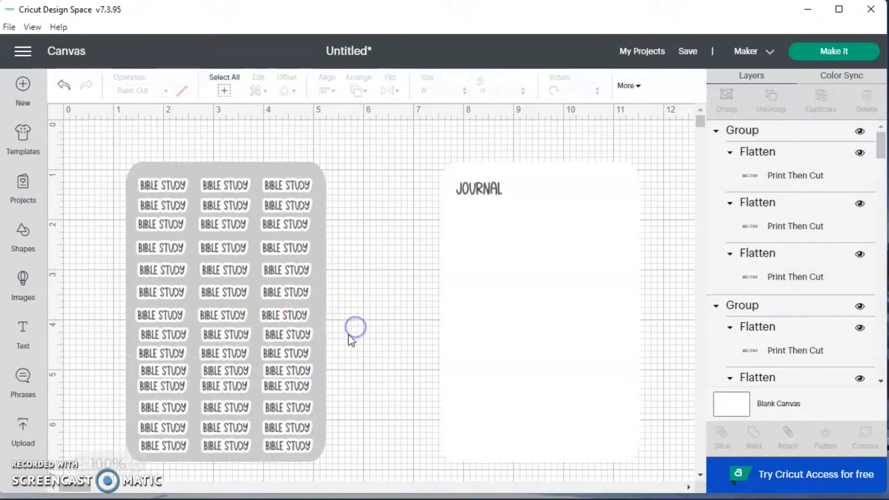
pyautogui.moveTo(233, 187); pyautogui.dragTo(218, 197)
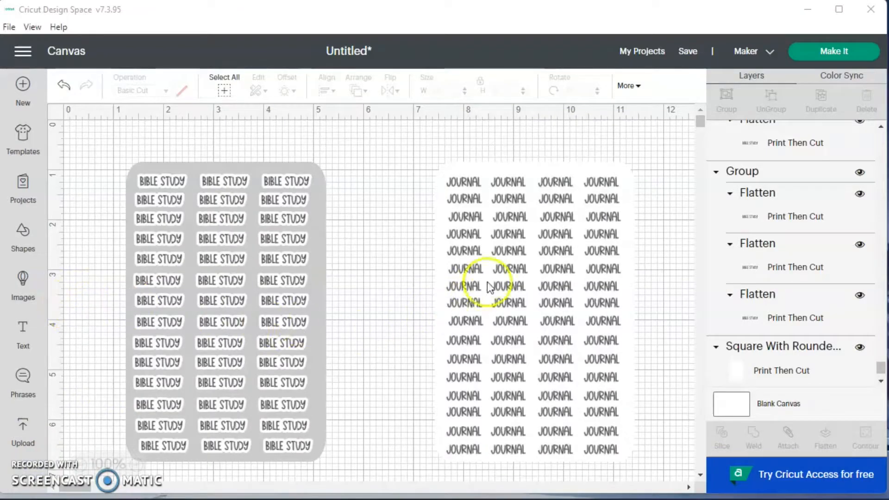
# - Change the color of the rounded sheet behind the JOURNAL stickers to light gray
pyautogui.click(480, 172)
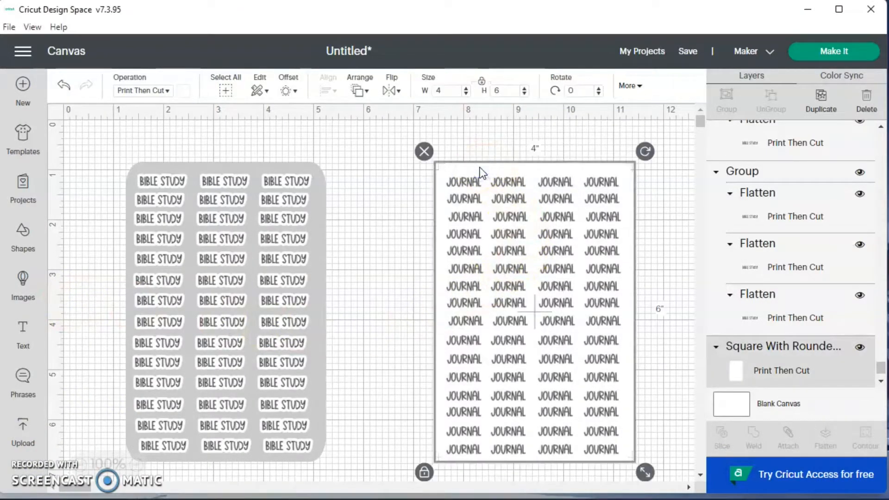
pyautogui.click(186, 95)
pyautogui.click(198, 176)
pyautogui.click(392, 304)
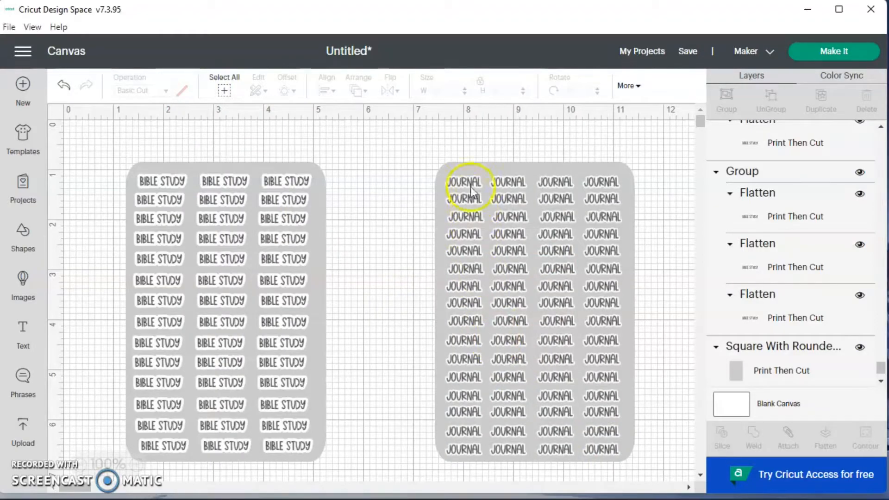
# - Set the JOURNAL sheet's color back to white
pyautogui.click(466, 173)
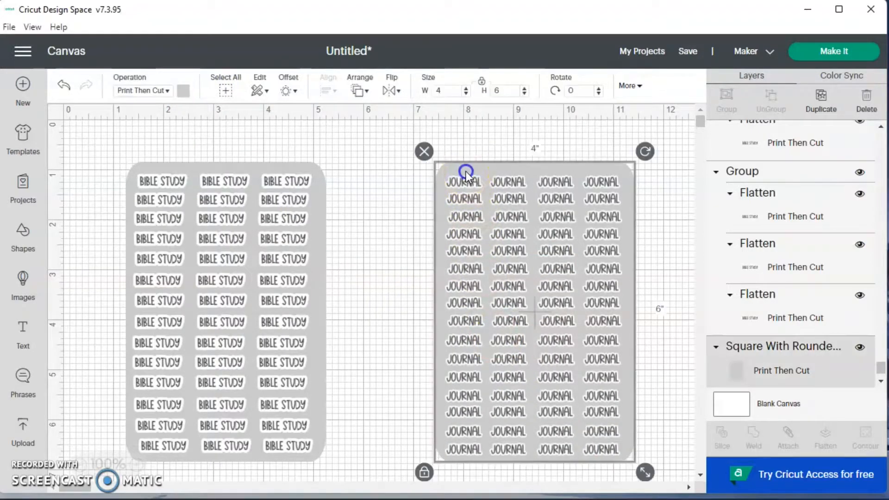
pyautogui.click(181, 92)
pyautogui.click(218, 175)
pyautogui.click(320, 268)
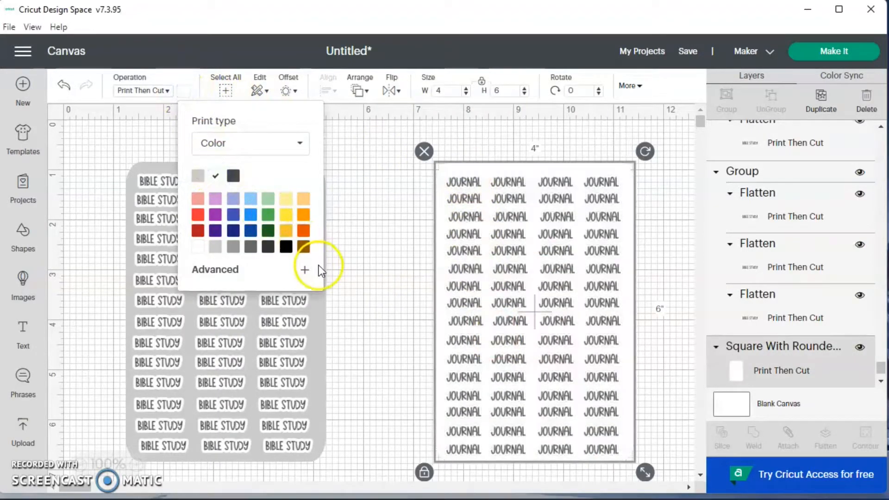
pyautogui.click(341, 285)
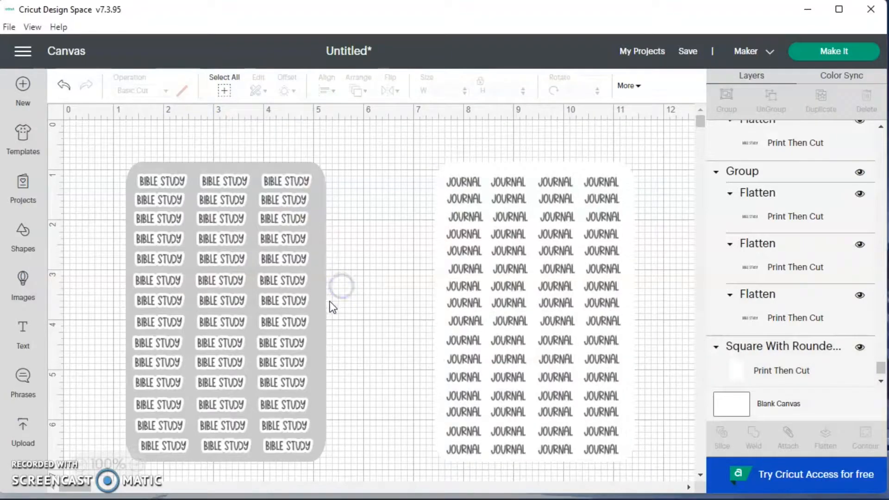
# - Move the gray sheet out from behind the BIBLE STUDY rows and undo the accidental shift of the top row
pyautogui.click(316, 333)
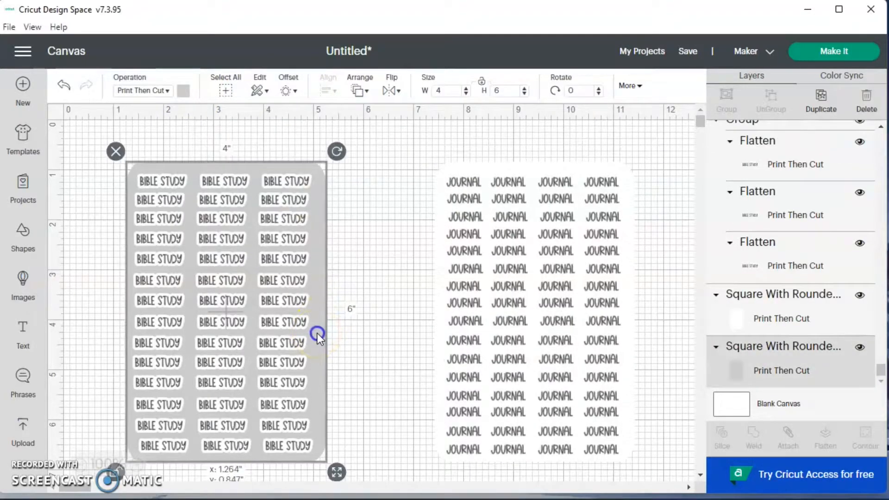
pyautogui.moveTo(317, 332); pyautogui.dragTo(548, 365)
pyautogui.moveTo(148, 183); pyautogui.dragTo(189, 255)
pyautogui.click(65, 86)
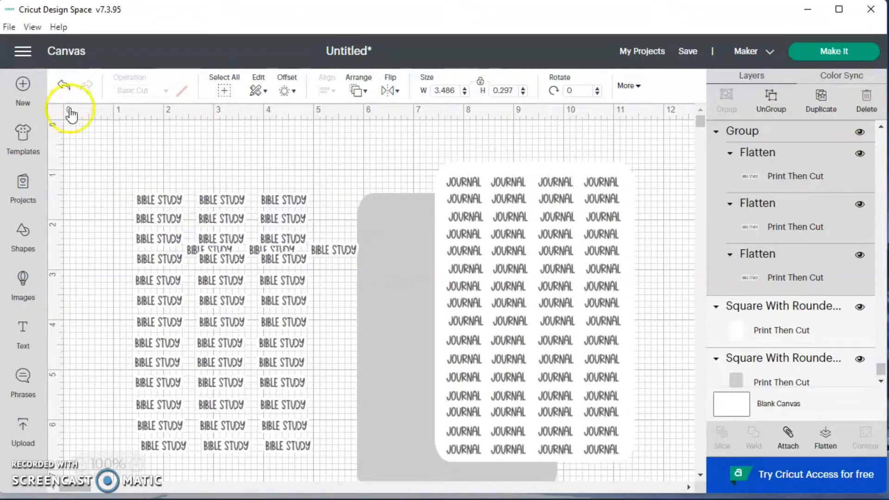
pyautogui.click(109, 206)
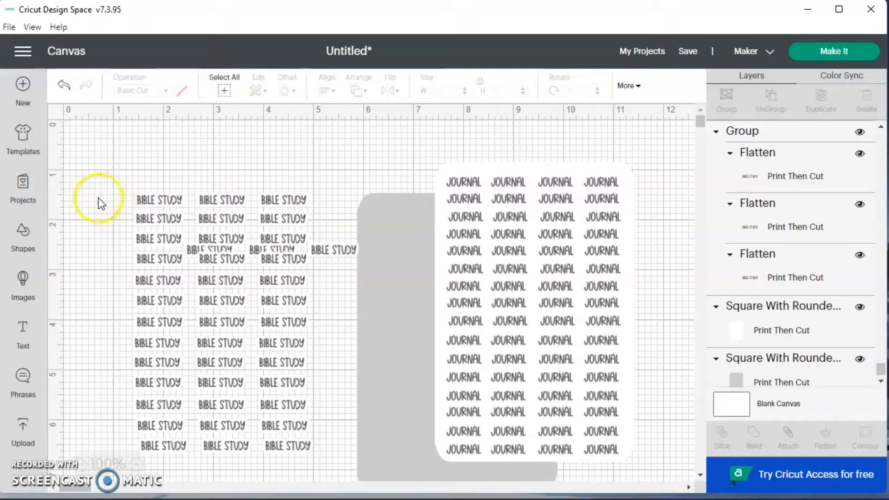
pyautogui.hotkey('ctrl', 'z')
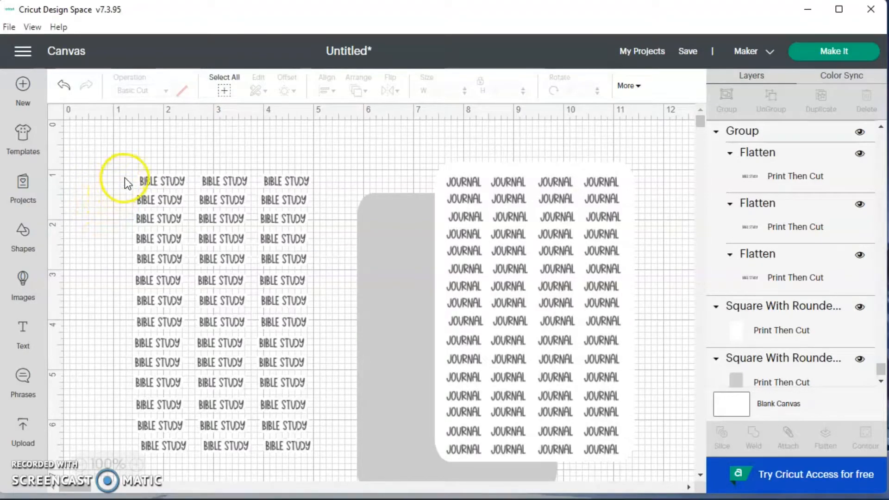
# - Left-align all the BIBLE STUDY rows and place the gray sheet back behind them
pyautogui.moveTo(124, 177); pyautogui.dragTo(317, 452)
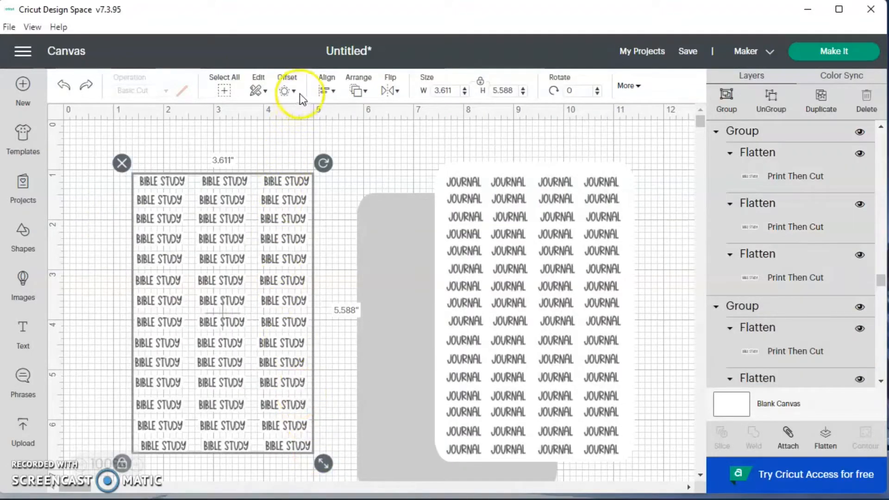
pyautogui.click(325, 92)
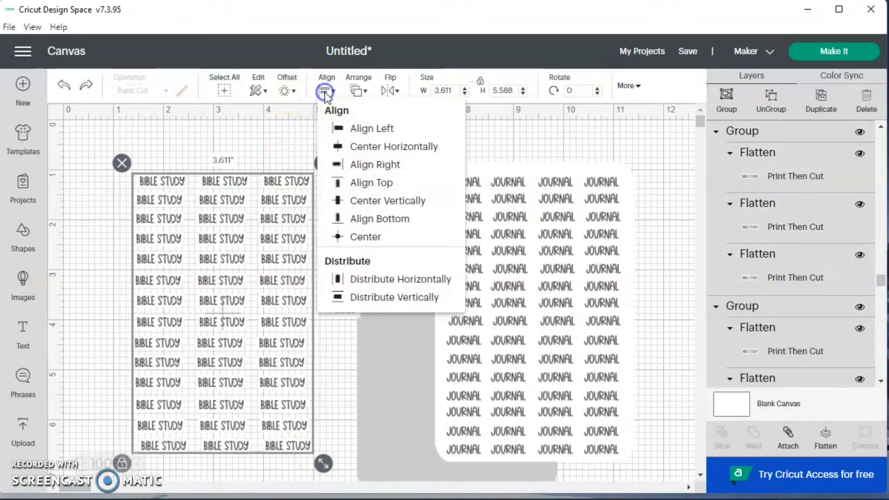
pyautogui.click(345, 135)
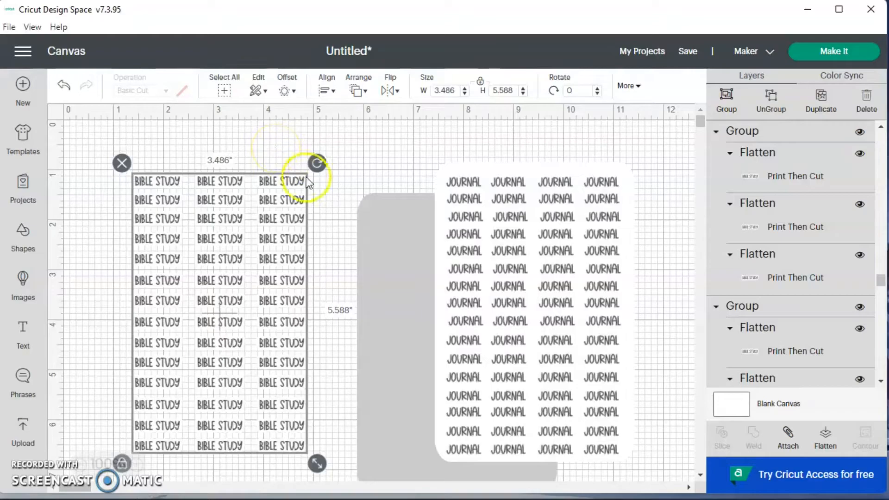
pyautogui.moveTo(409, 422); pyautogui.dragTo(174, 390)
pyautogui.click(357, 404)
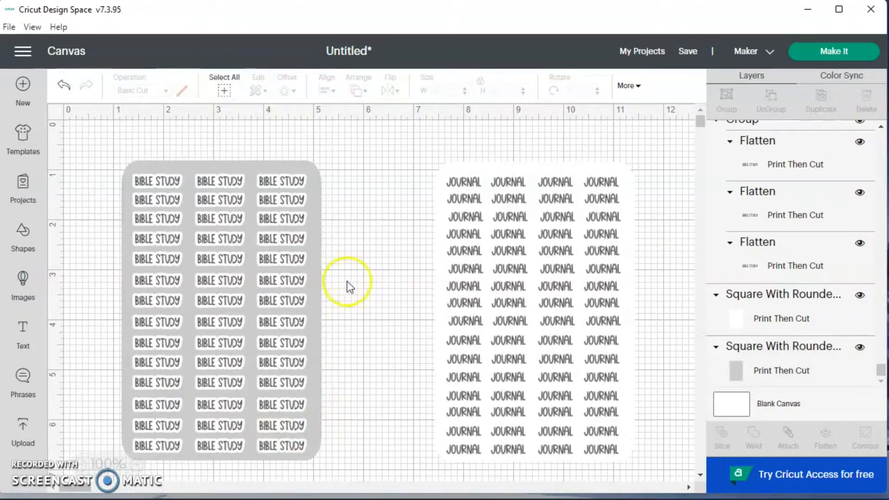
# - Change the BIBLE STUDY sheet's color from gray to white
pyautogui.click(184, 167)
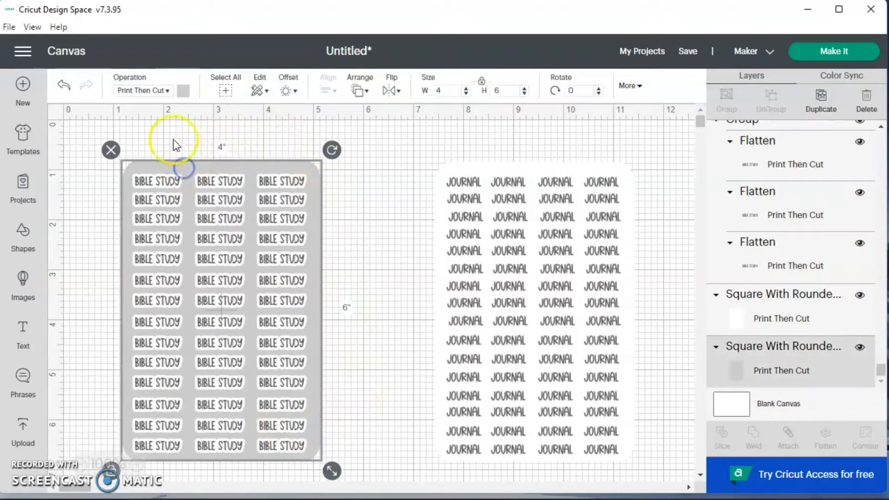
pyautogui.click(182, 94)
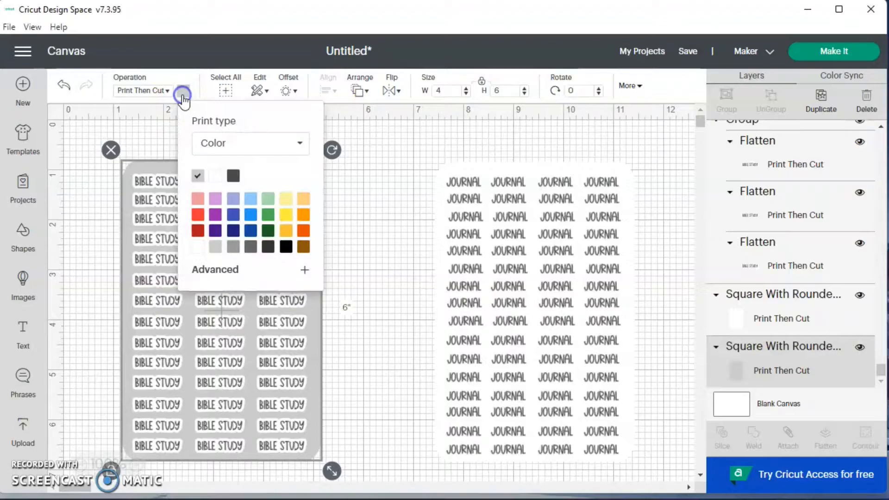
pyautogui.click(218, 176)
pyautogui.click(376, 310)
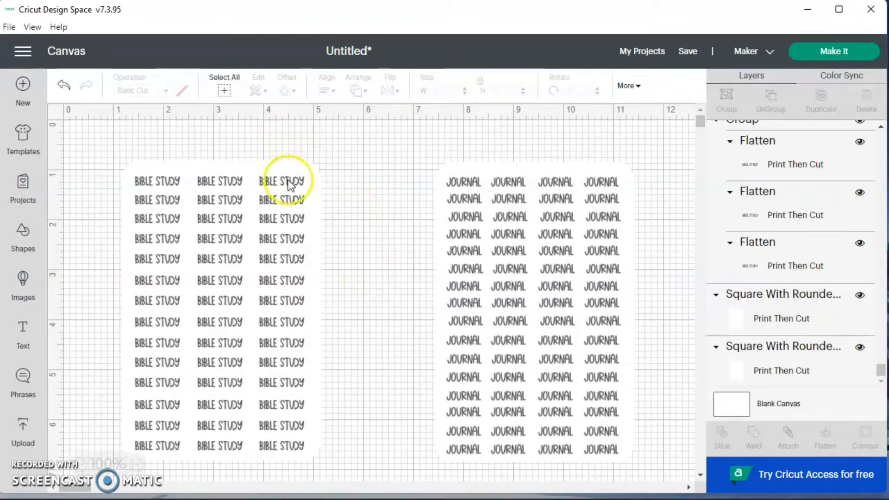
# - Move the white sheet aside, attach all the BIBLE STUDY rows together, and return the sheet behind them
pyautogui.moveTo(318, 238); pyautogui.dragTo(523, 250)
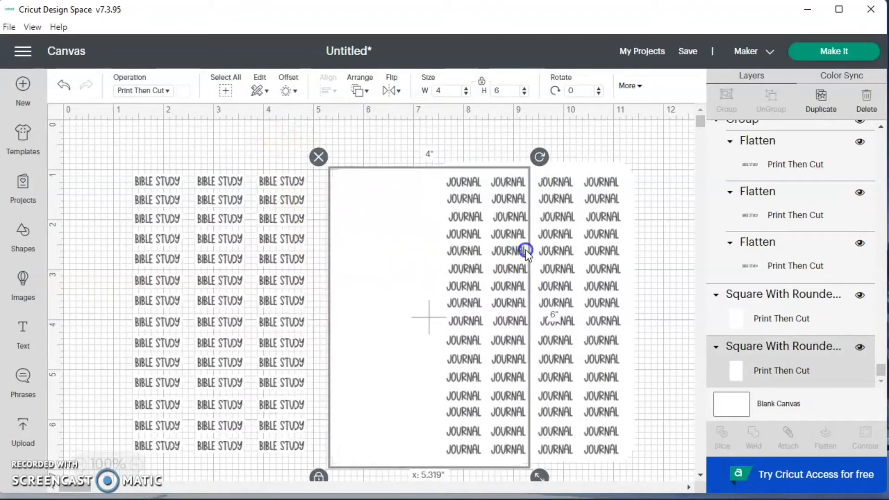
pyautogui.moveTo(146, 167); pyautogui.dragTo(306, 459)
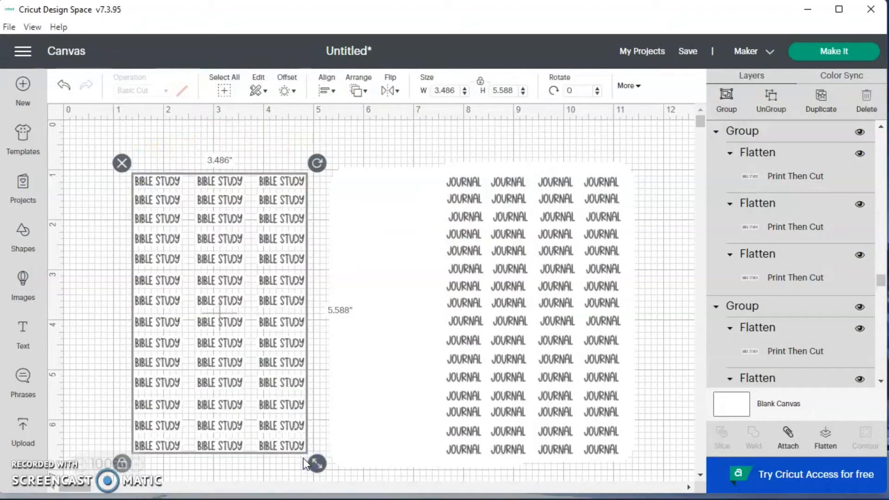
pyautogui.click(778, 446)
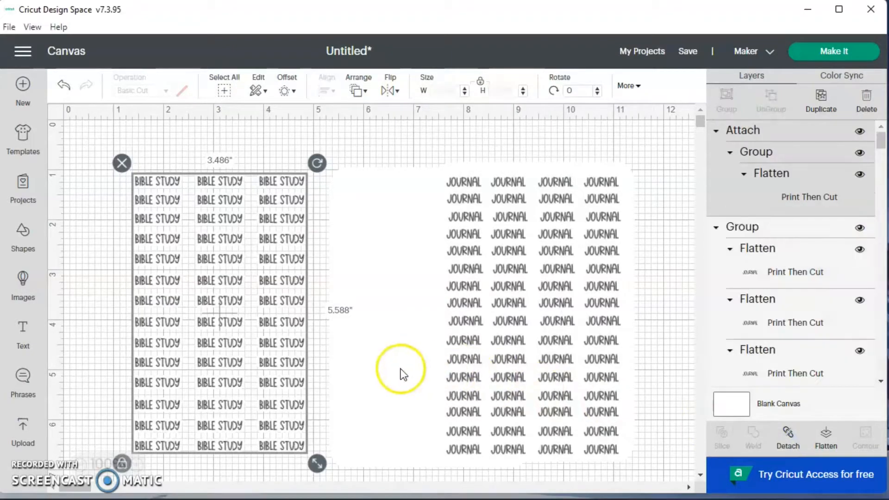
pyautogui.hotkey('ctrl', 'v')
pyautogui.moveTo(367, 361); pyautogui.dragTo(252, 385)
# - Move the JOURNAL sheet aside, attach all the JOURNAL rows together, and return the sheet behind them
pyautogui.moveTo(574, 168); pyautogui.dragTo(335, 160)
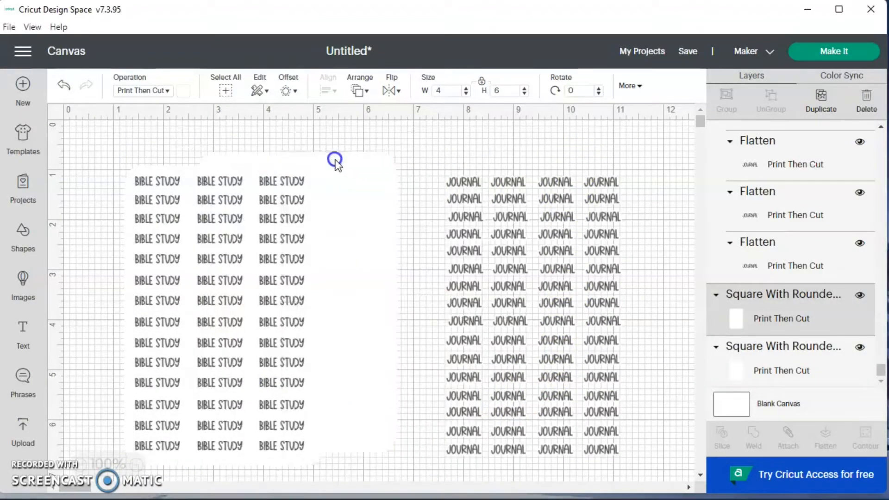
pyautogui.moveTo(443, 169); pyautogui.dragTo(638, 465)
pyautogui.click(788, 438)
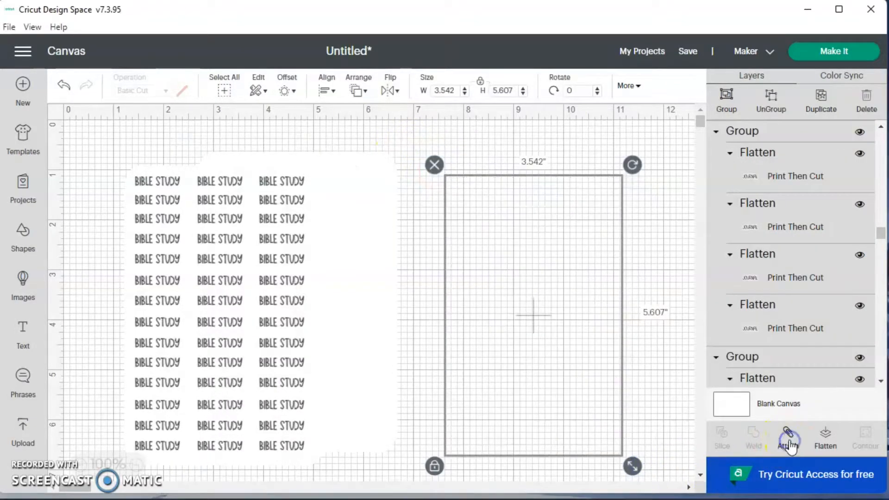
pyautogui.moveTo(413, 352); pyautogui.dragTo(562, 352)
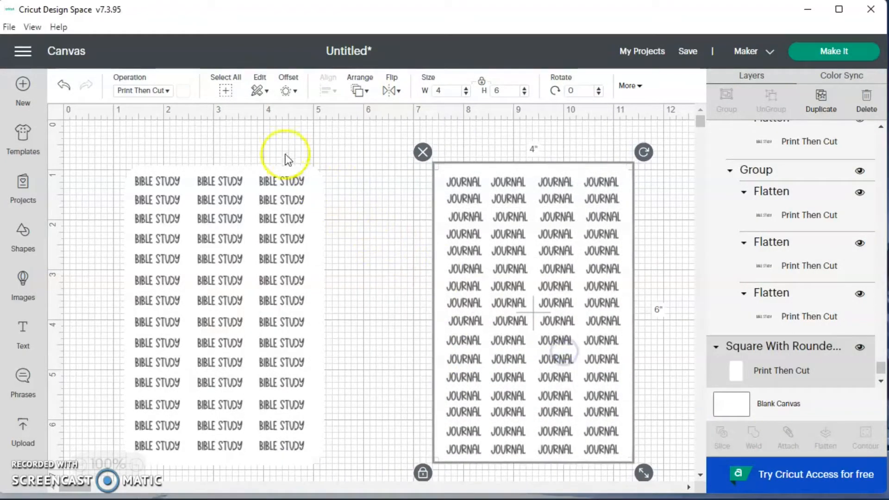
# - Color the JOURNAL sheet light gray to check the placement of the attached stickers
pyautogui.click(184, 91)
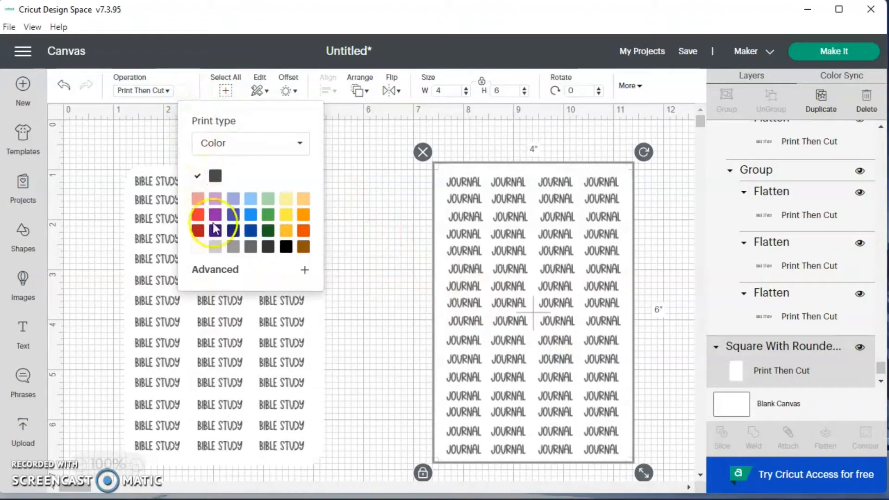
pyautogui.click(215, 247)
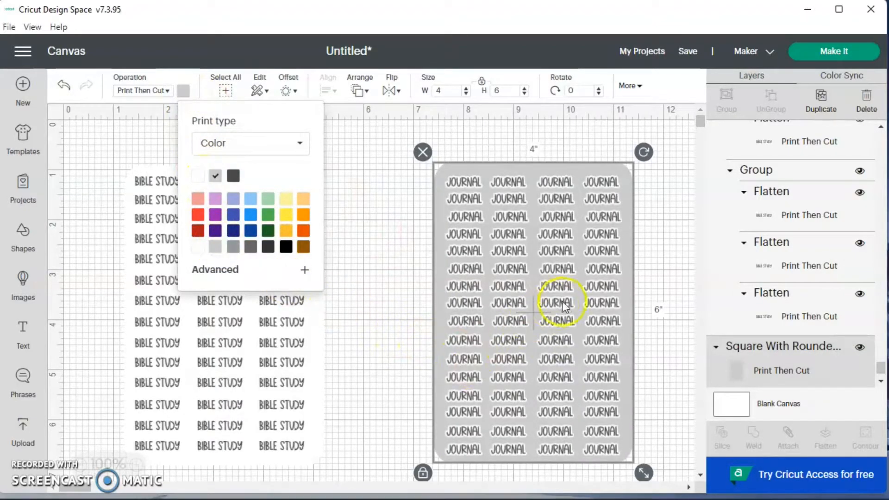
pyautogui.click(696, 361)
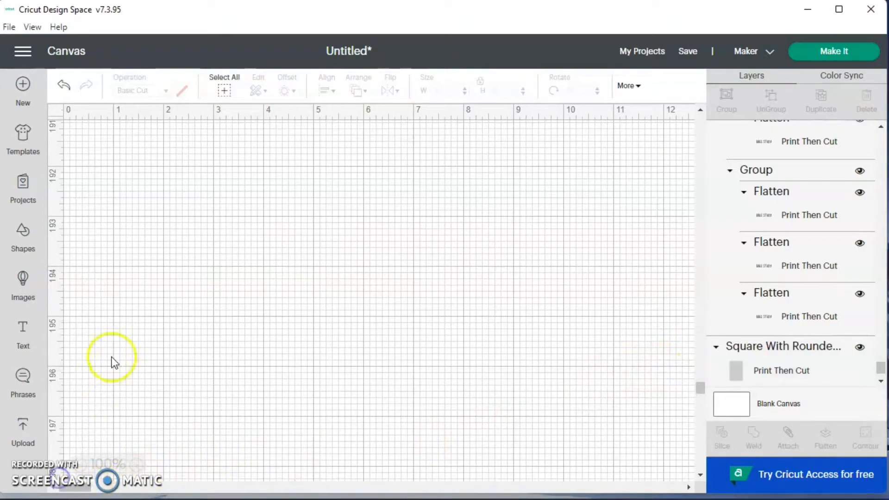
pyautogui.scroll(5, 187, 308)
pyautogui.moveTo(701, 380); pyautogui.dragTo(701, 379)
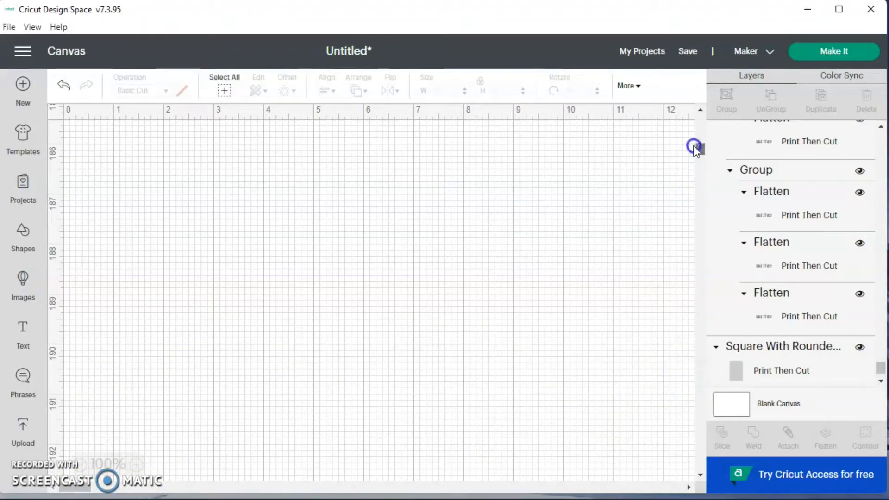
pyautogui.moveTo(695, 151); pyautogui.dragTo(693, 121)
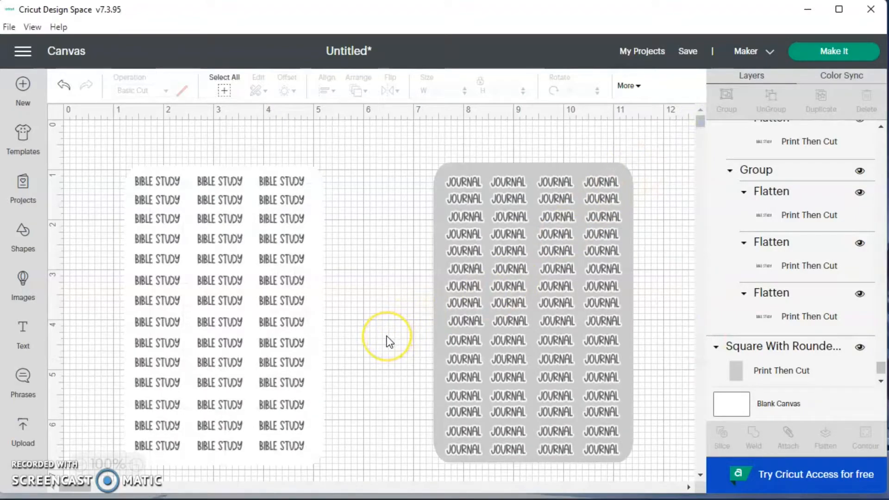
# - Color the BIBLE STUDY sheet the same light gray as the JOURNAL sheet
pyautogui.click(217, 168)
pyautogui.click(183, 89)
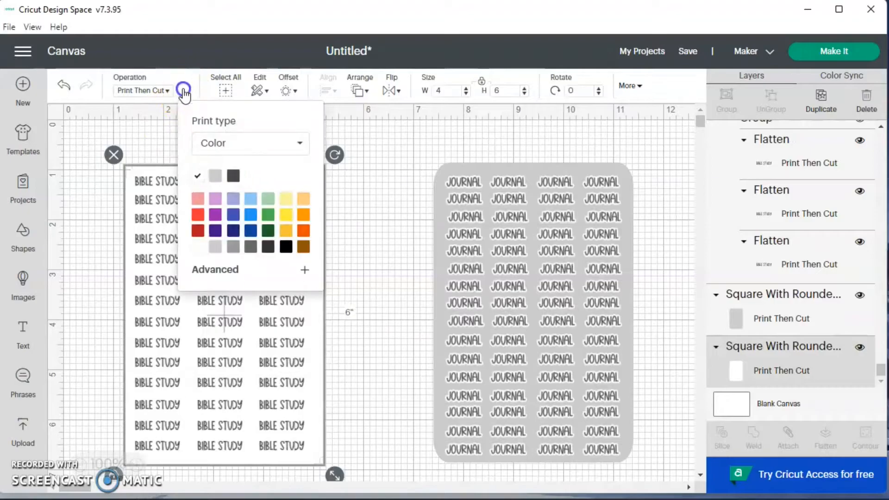
pyautogui.click(214, 175)
pyautogui.click(376, 342)
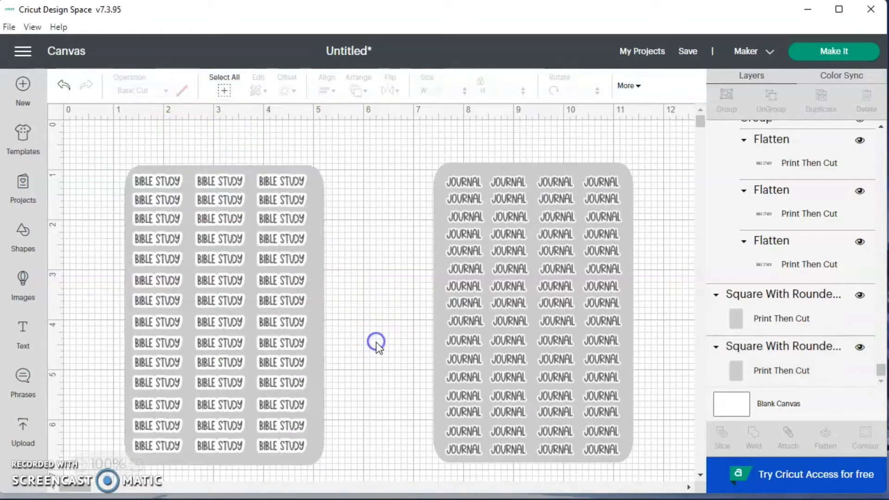
# - Nudge the BIBLE STUDY sheet slightly to center it behind its stickers and set its color to white
pyautogui.click(321, 383)
pyautogui.moveTo(321, 382); pyautogui.dragTo(317, 379)
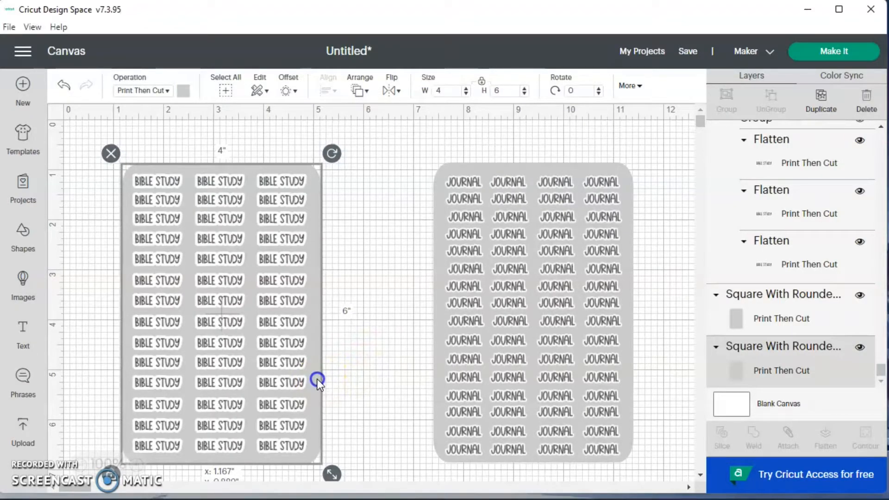
pyautogui.click(363, 374)
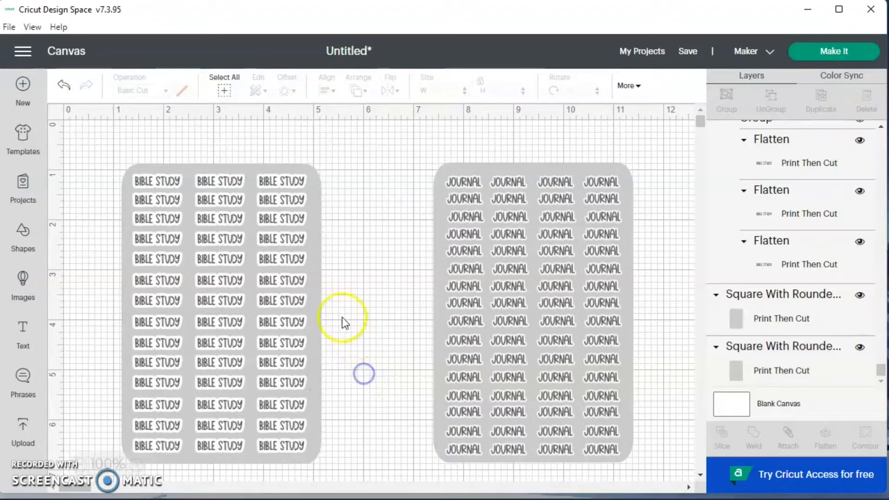
pyautogui.click(245, 168)
pyautogui.click(184, 91)
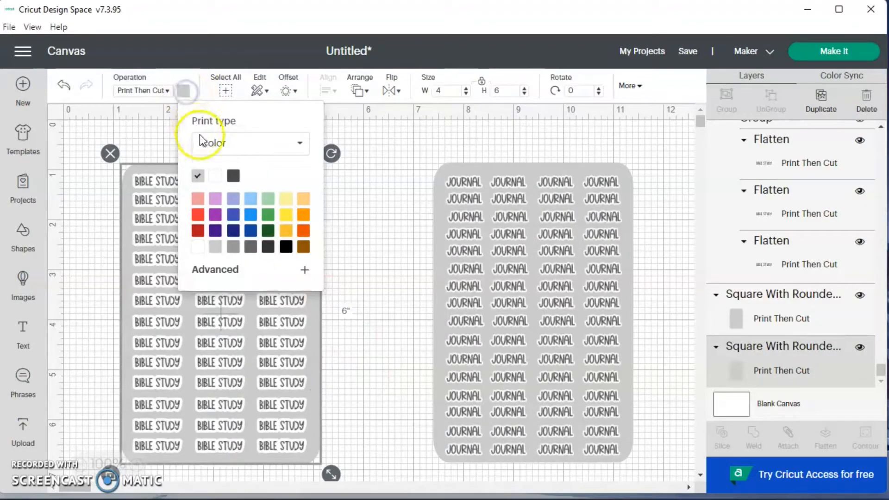
pyautogui.click(218, 179)
# - Set the gray JOURNAL sheet's color to white to match the BIBLE STUDY sheet
pyautogui.click(437, 202)
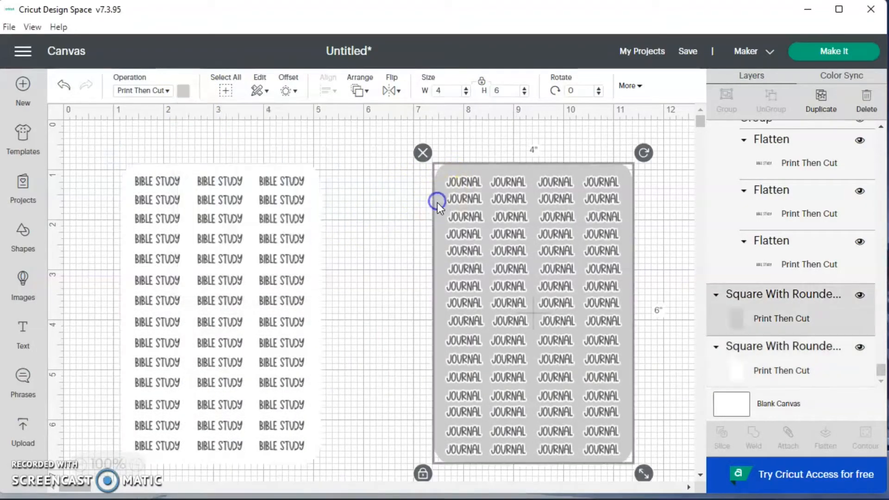
pyautogui.click(188, 94)
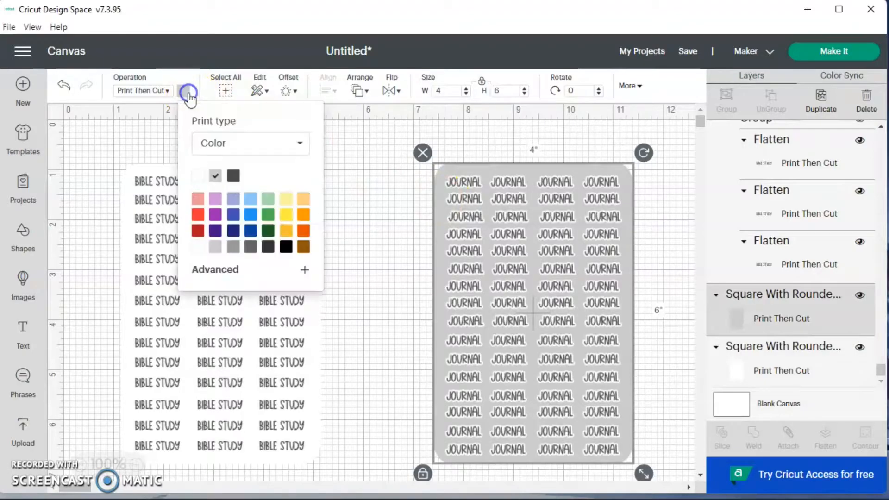
pyautogui.click(198, 175)
pyautogui.click(364, 247)
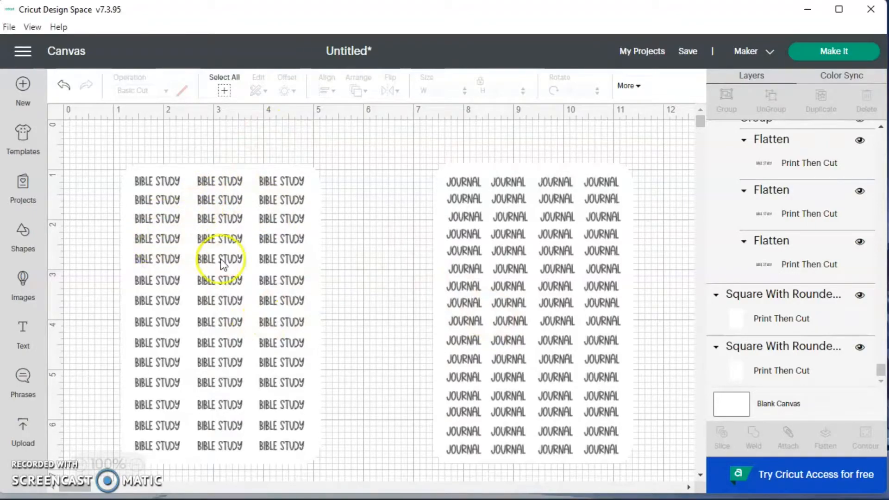
# - Attach the BIBLE STUDY stickers to their white sheet and the JOURNAL stickers to theirs
pyautogui.moveTo(162, 144); pyautogui.dragTo(268, 428)
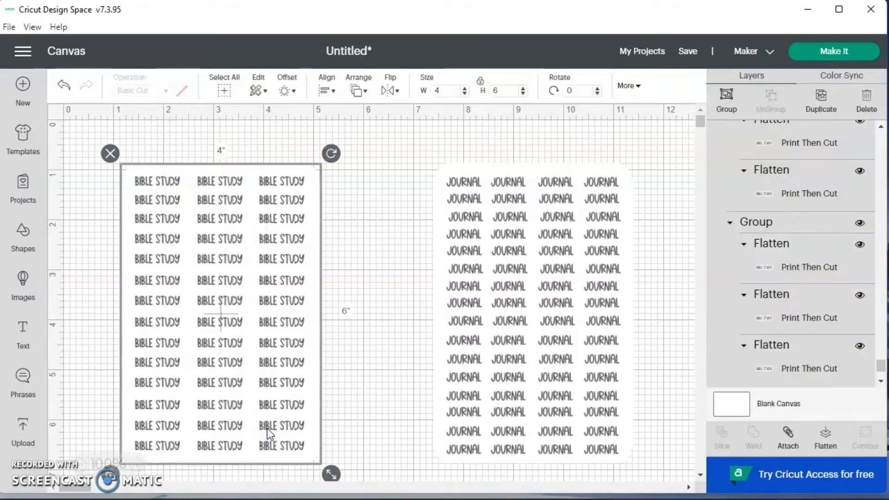
pyautogui.click(788, 438)
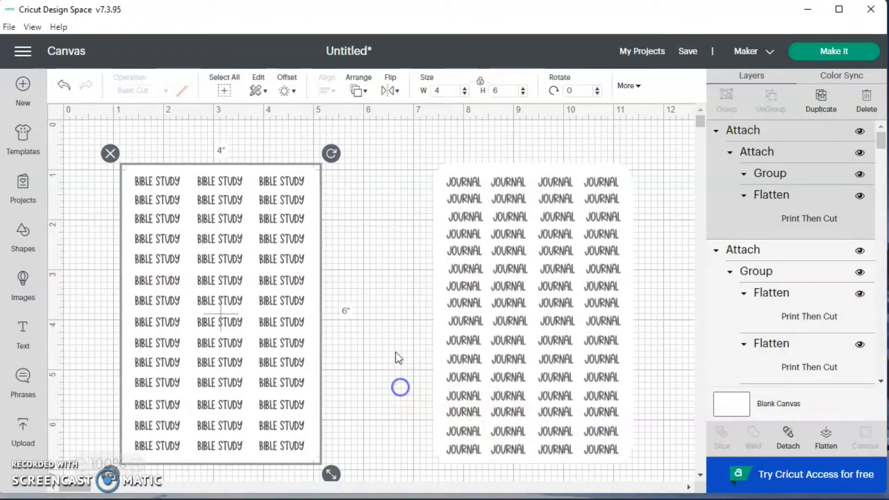
pyautogui.moveTo(438, 149); pyautogui.dragTo(634, 458)
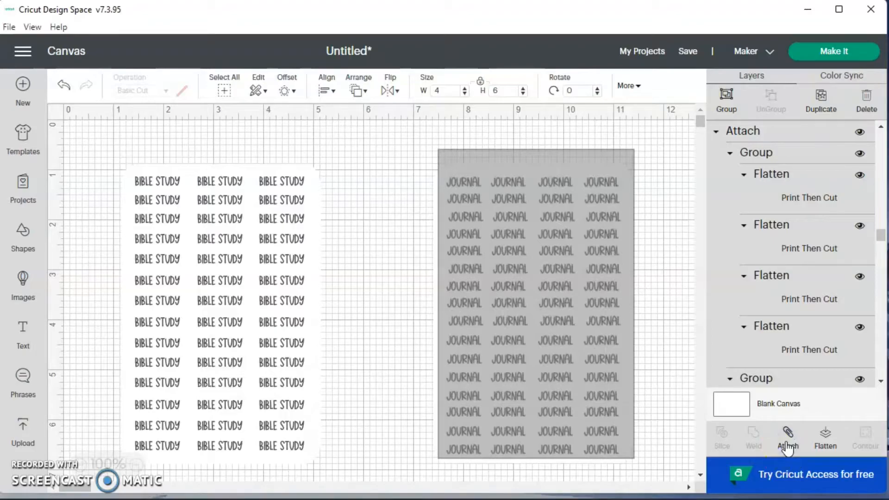
pyautogui.click(787, 447)
pyautogui.click(366, 356)
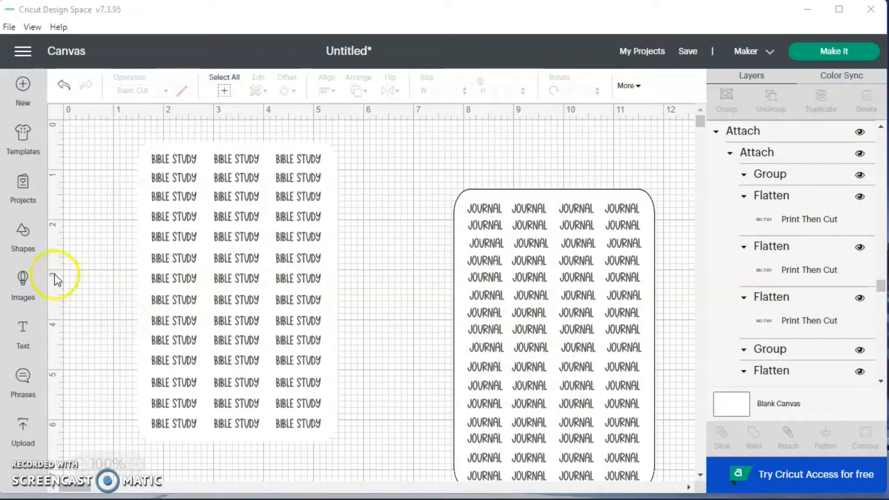
# - Add a square with rounded corners, unlock its proportions and size it 4 in wide by 6 in high
pyautogui.click(21, 236)
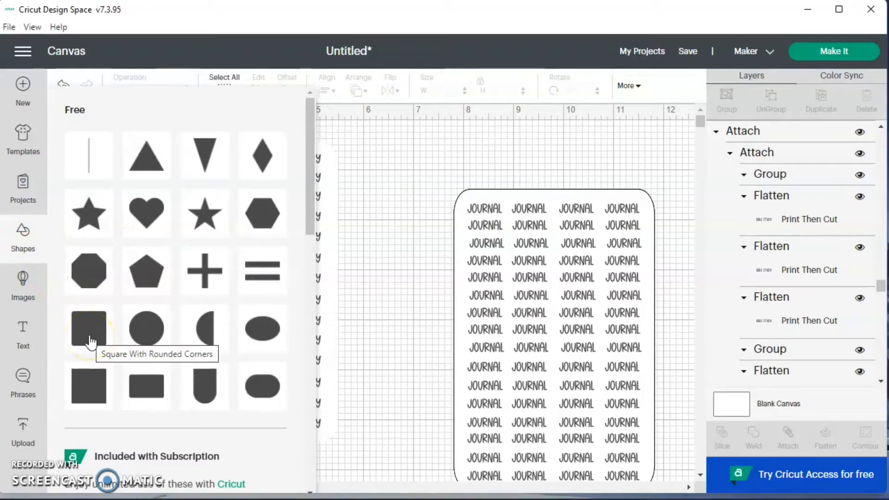
pyautogui.click(91, 340)
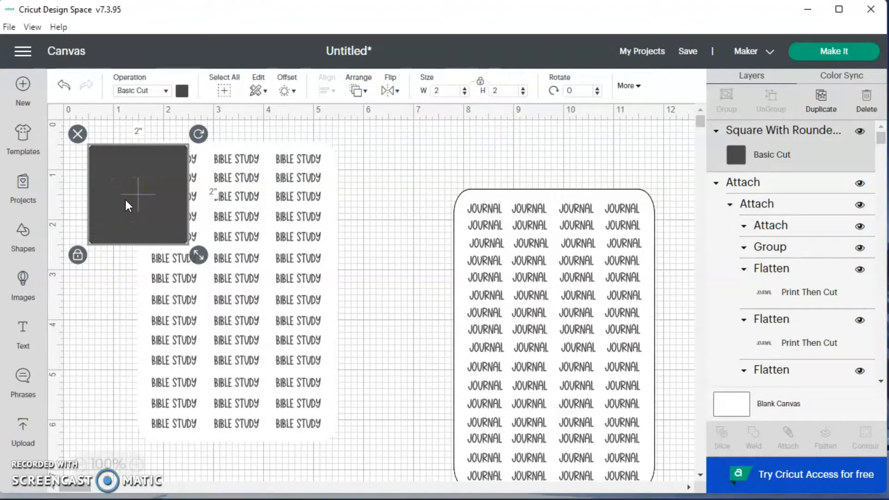
pyautogui.click(481, 88)
pyautogui.doubleClick(443, 91)
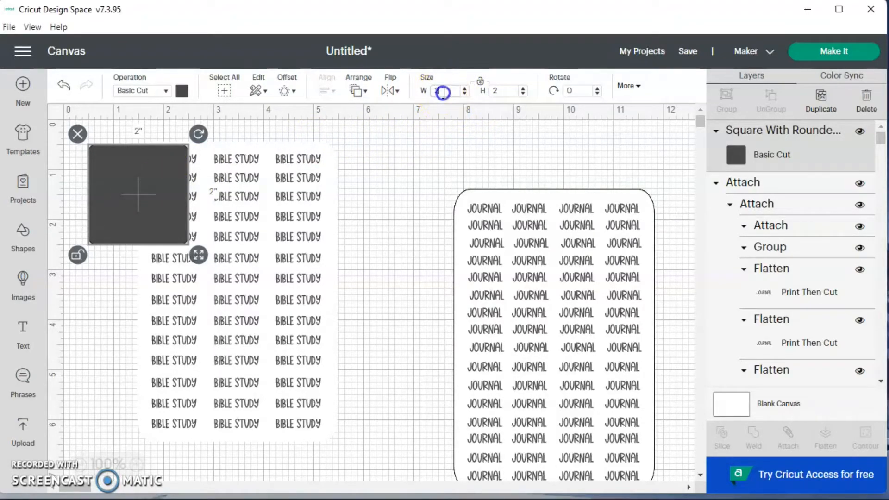
pyautogui.write('4')
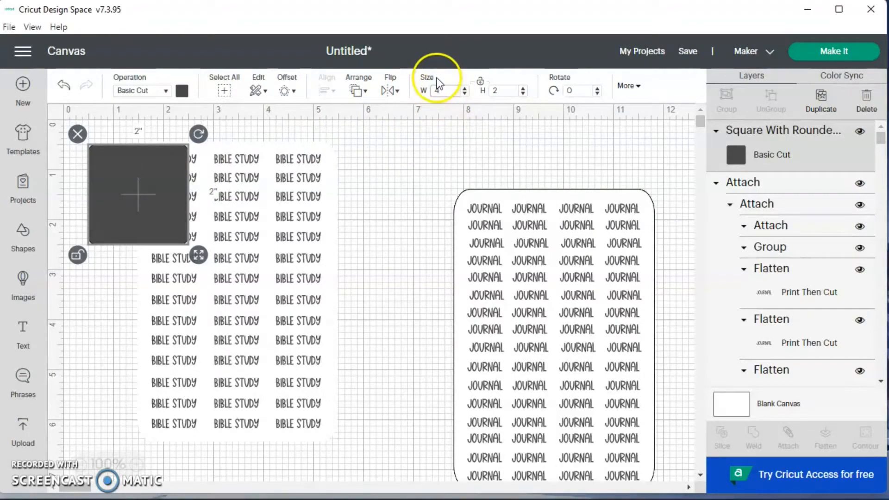
pyautogui.doubleClick(501, 89)
pyautogui.write('6')
pyautogui.press('Return')
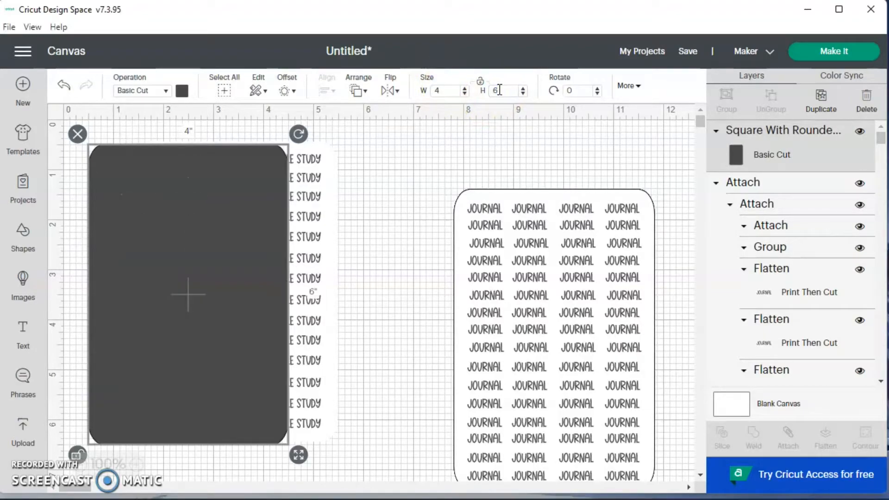
# - Move the dark rounded rectangle over the BIBLE STUDY sheet and send it to the back
pyautogui.moveTo(211, 239); pyautogui.dragTo(258, 243)
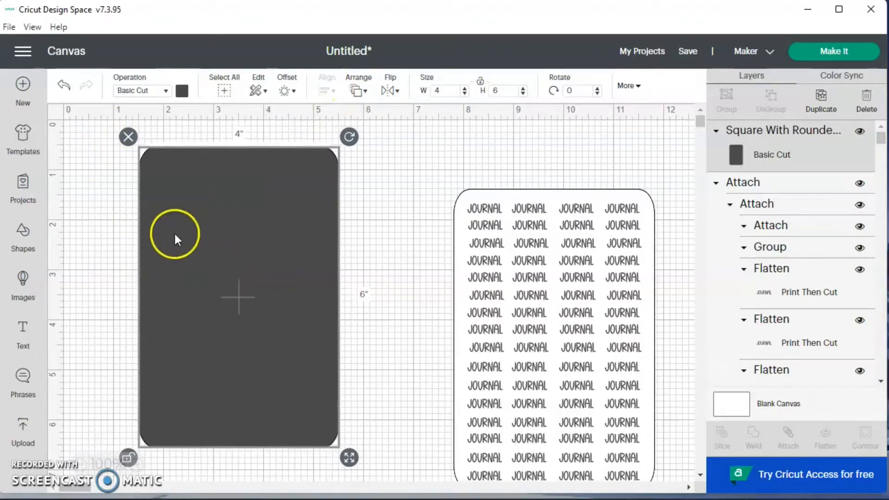
pyautogui.click(358, 90)
pyautogui.click(372, 112)
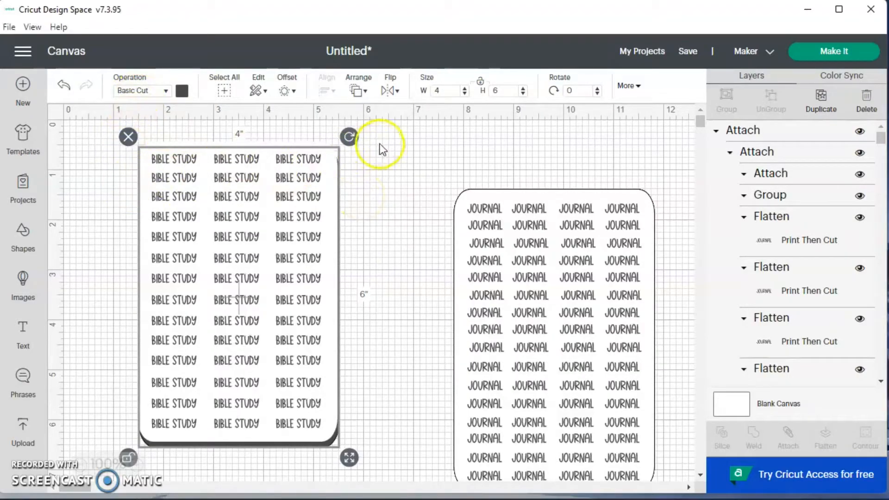
# - Duplicate the 4 × 6 in dark rounded rectangle four times
pyautogui.click(821, 98)
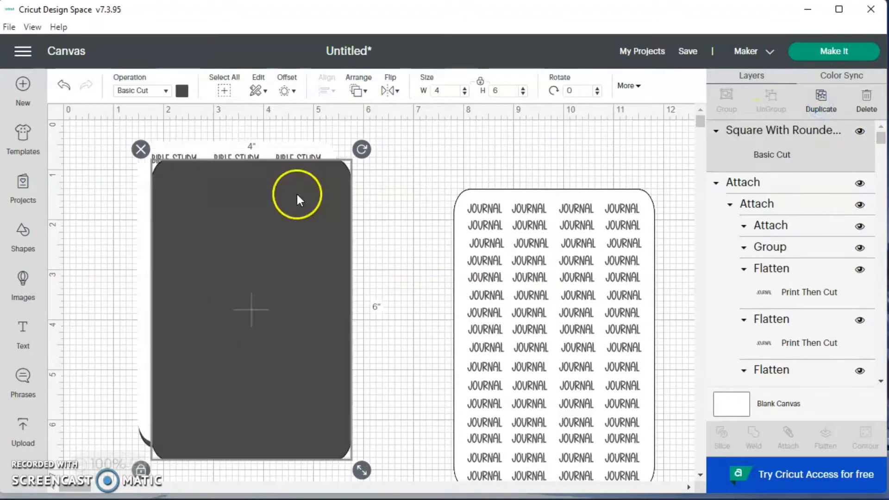
pyautogui.click(821, 98)
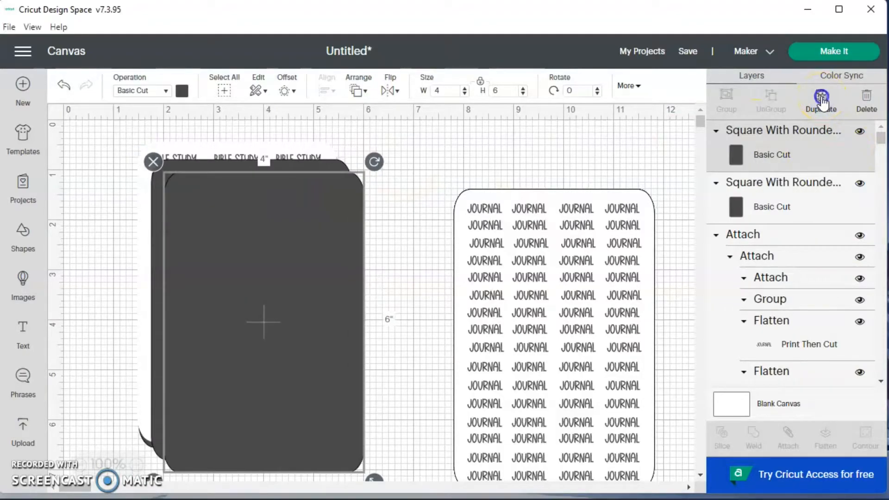
pyautogui.click(821, 100)
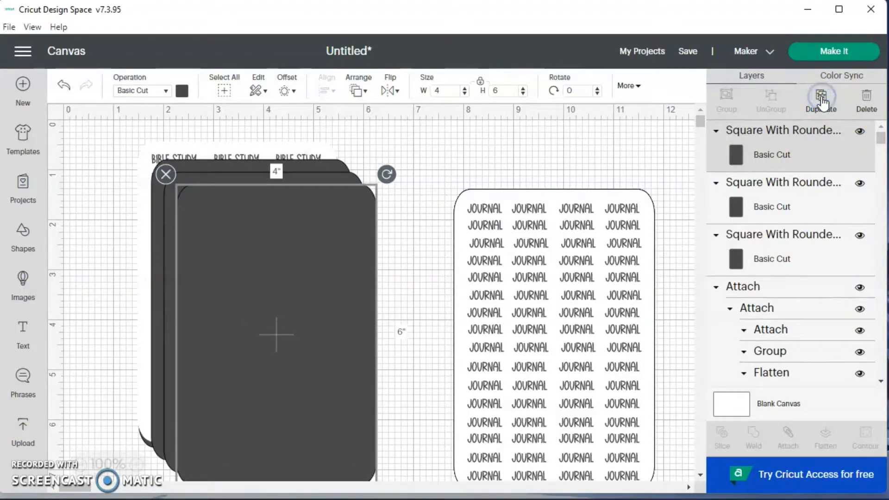
pyautogui.click(822, 100)
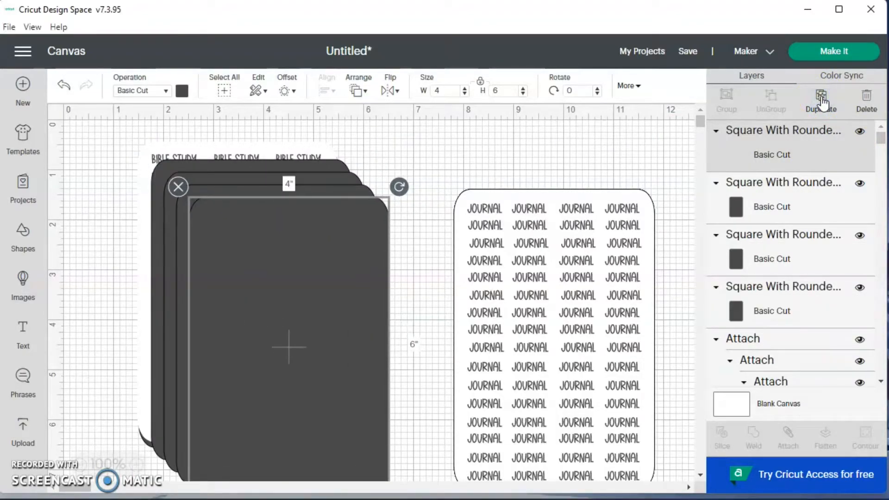
# - Send each of the four duplicated dark rectangles to the back, behind the BIBLE STUDY sheet
pyautogui.click(354, 91)
pyautogui.click(363, 113)
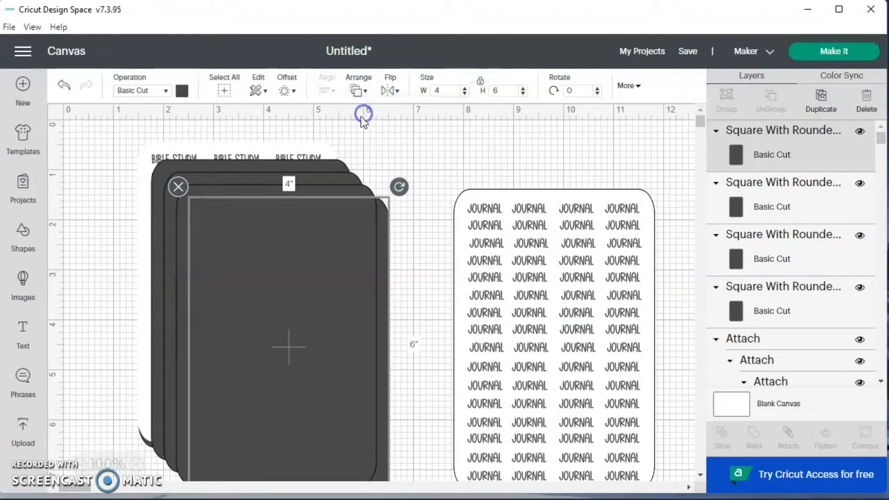
pyautogui.click(266, 236)
pyautogui.click(355, 91)
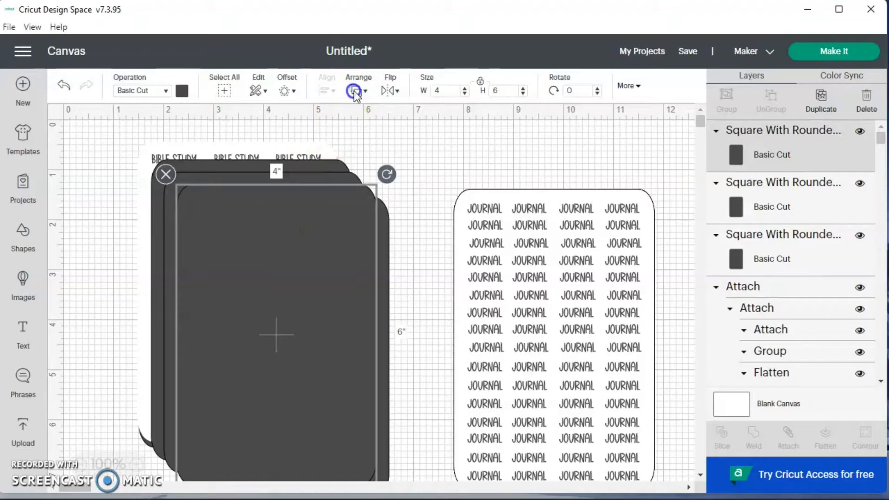
pyautogui.click(365, 111)
pyautogui.click(264, 215)
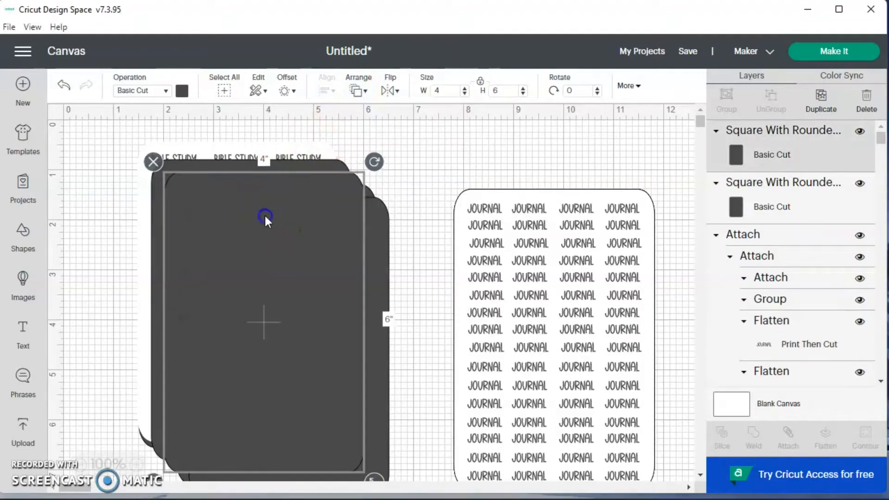
pyautogui.click(355, 90)
pyautogui.click(355, 110)
pyautogui.click(278, 241)
pyautogui.click(355, 91)
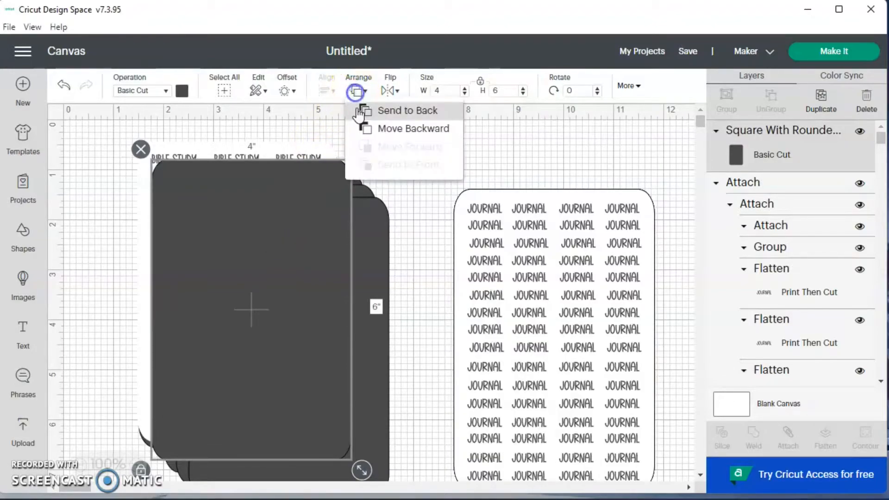
pyautogui.click(360, 111)
pyautogui.click(109, 258)
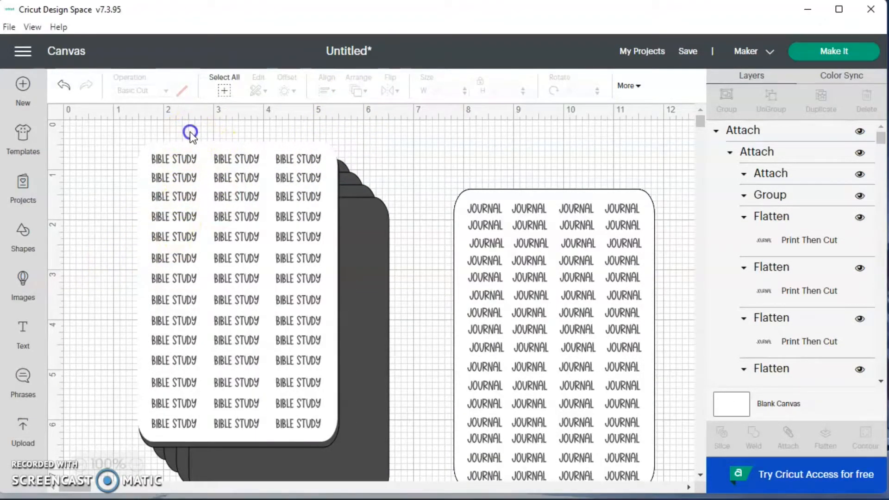
# - Center the BIBLE STUDY sheet and all five dark rectangles on one another
pyautogui.moveTo(193, 134); pyautogui.dragTo(393, 427)
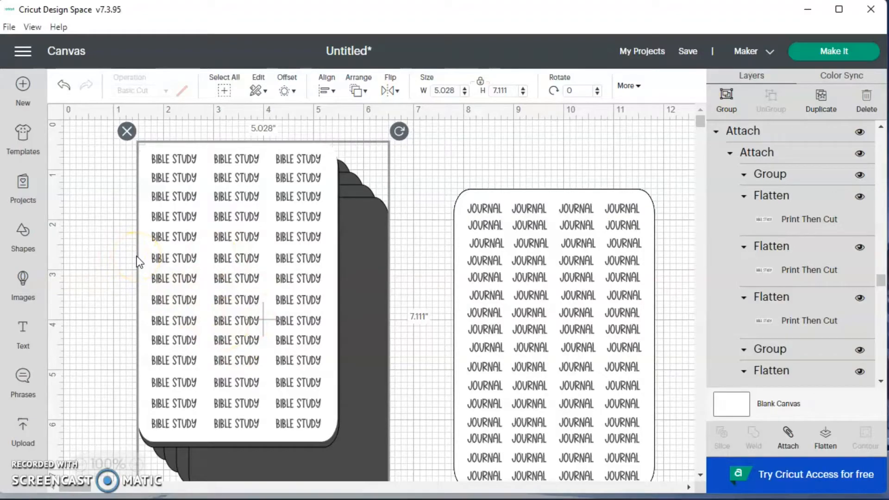
pyautogui.click(331, 95)
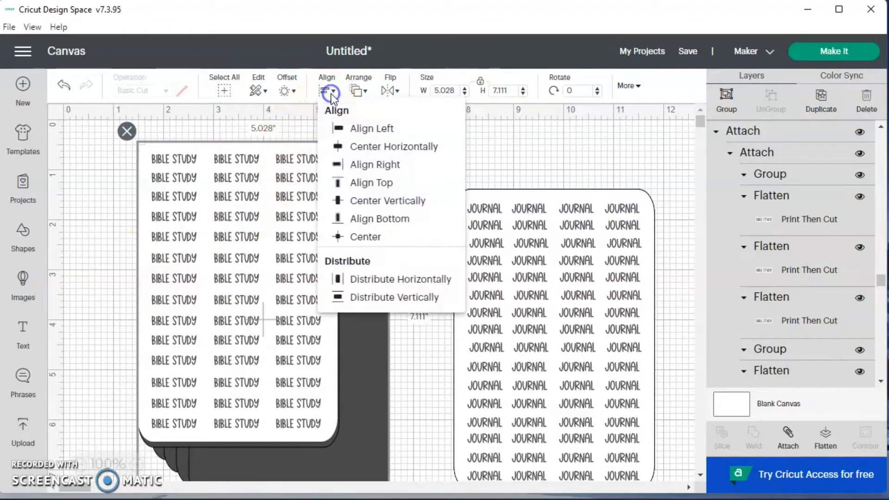
pyautogui.click(372, 236)
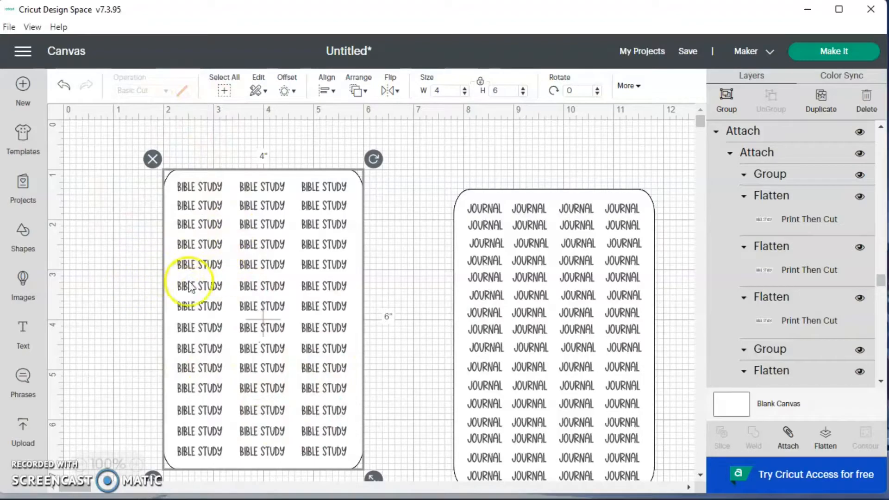
pyautogui.click(141, 296)
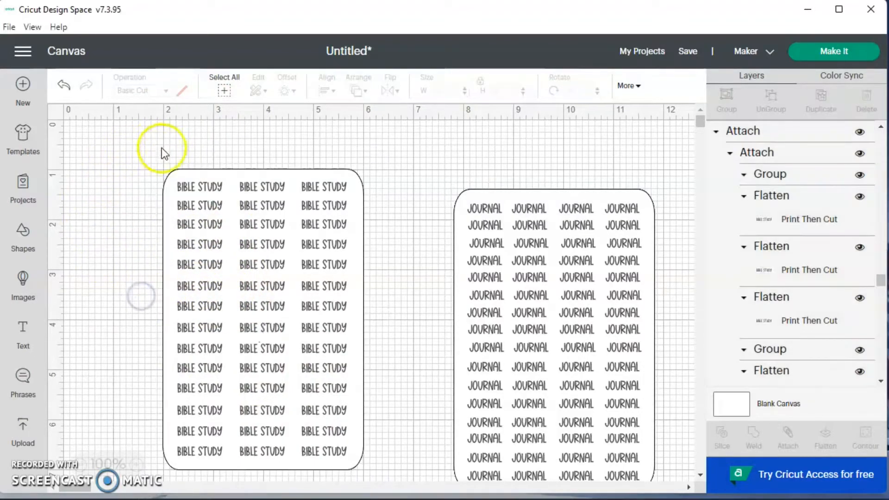
# - Attach the BIBLE STUDY sheet to the stack of dark rectangles behind it
pyautogui.moveTo(184, 150); pyautogui.dragTo(309, 416)
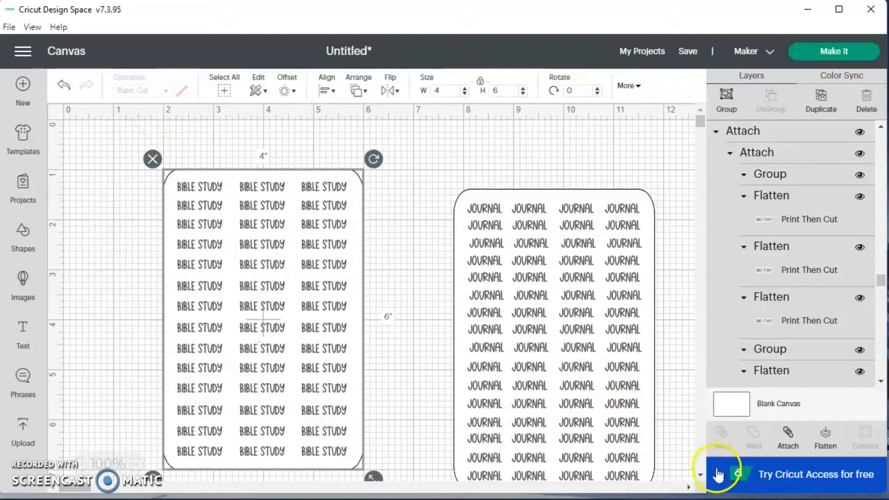
pyautogui.click(786, 440)
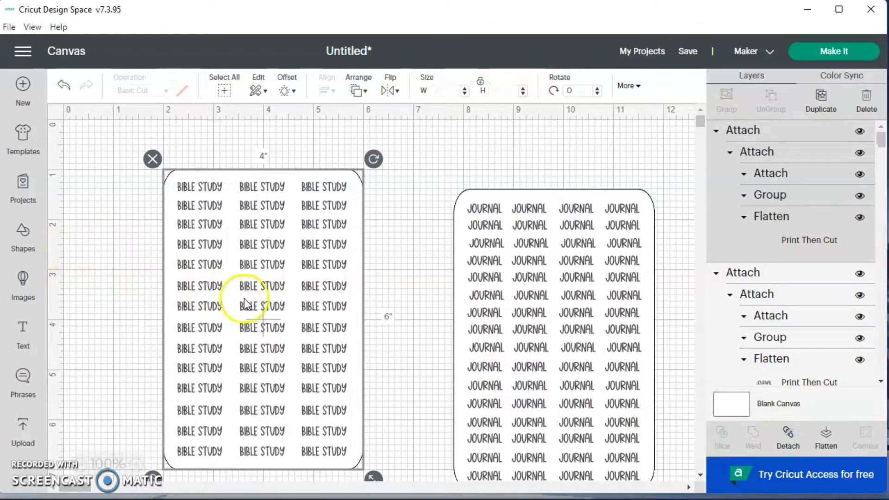
pyautogui.click(296, 270)
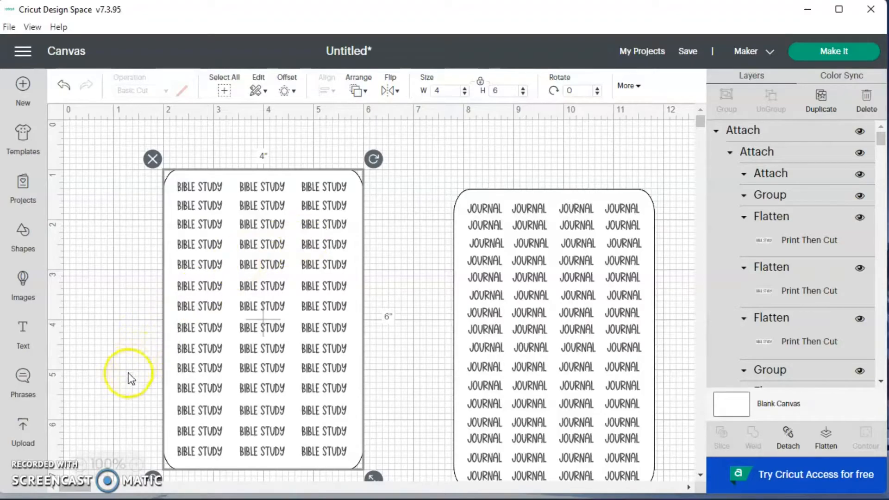
# - Rotate the attached BIBLE STUDY sheet 90 degrees and move it near the canvas's upper-left corner
pyautogui.click(584, 91)
pyautogui.press('Return')
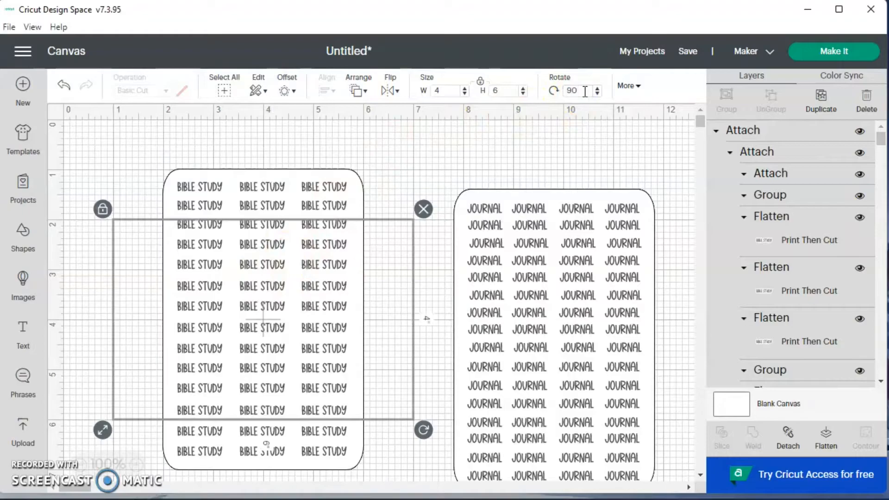
pyautogui.moveTo(292, 309); pyautogui.dragTo(259, 229)
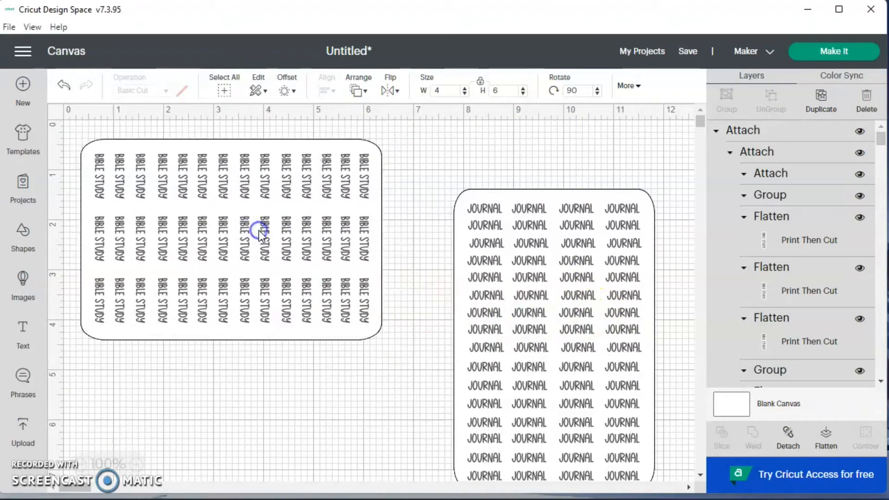
# - Rotate the attached JOURNAL sheet 90 degrees
pyautogui.click(553, 350)
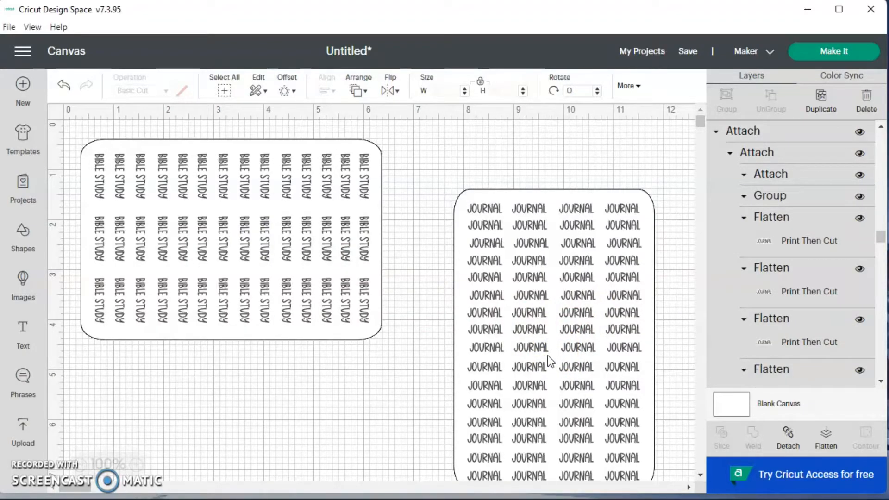
pyautogui.click(547, 356)
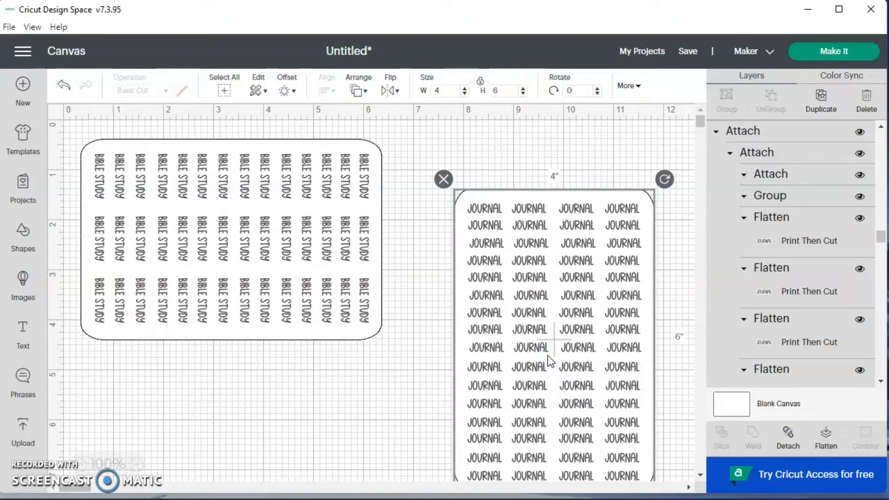
pyautogui.click(584, 90)
pyautogui.write('90')
pyautogui.press('Return')
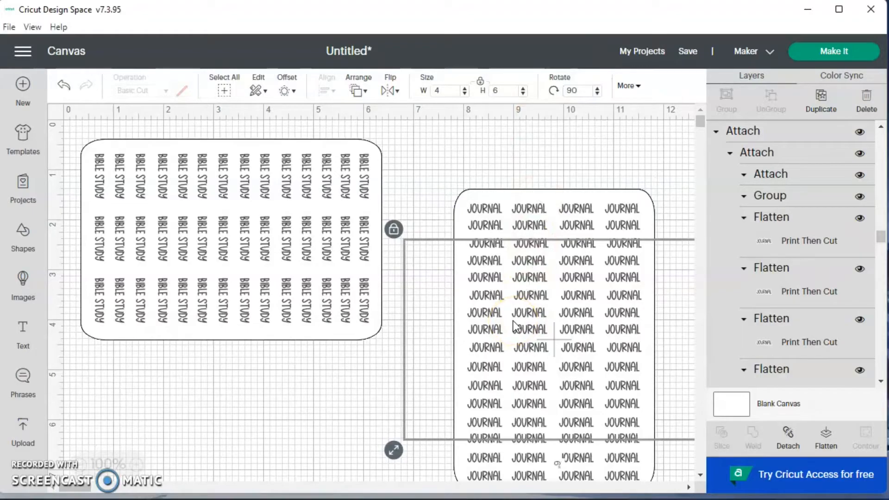
# - Position the rotated JOURNAL sheet directly beneath the BIBLE STUDY sheet, left edges roughly in line
pyautogui.moveTo(513, 321); pyautogui.dragTo(190, 429)
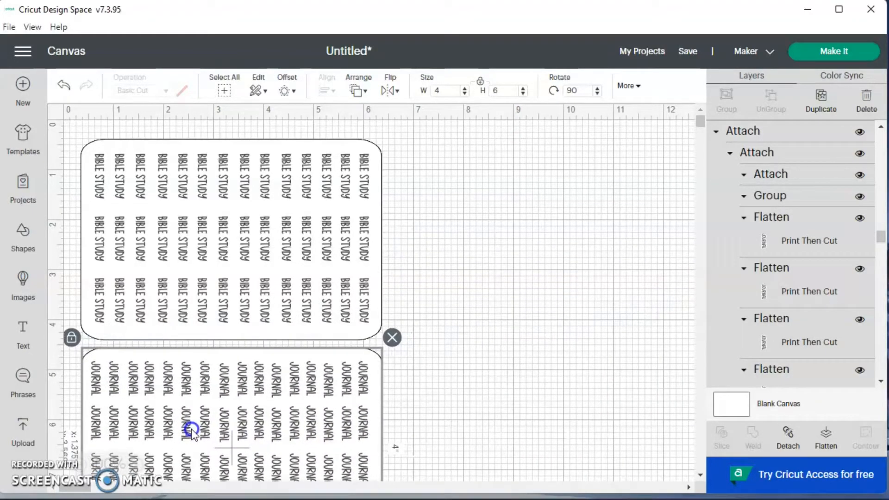
pyautogui.hotkey('ctrl', 'z')
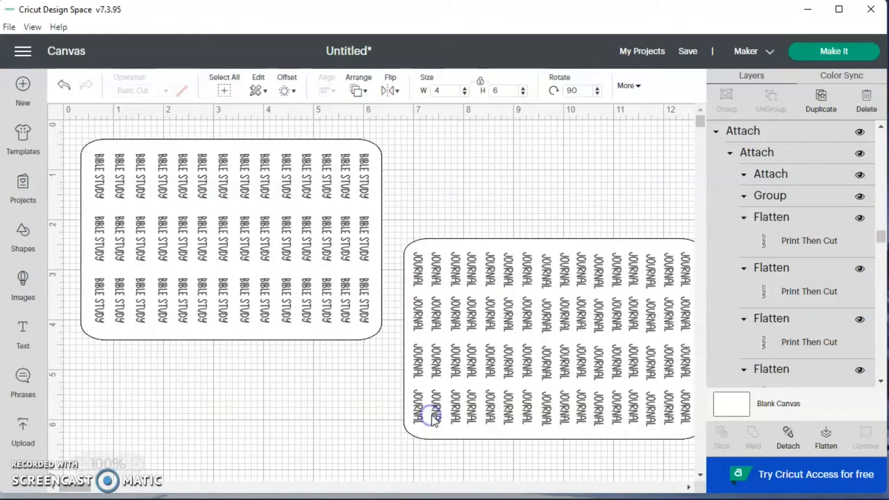
pyautogui.moveTo(447, 420); pyautogui.dragTo(425, 427)
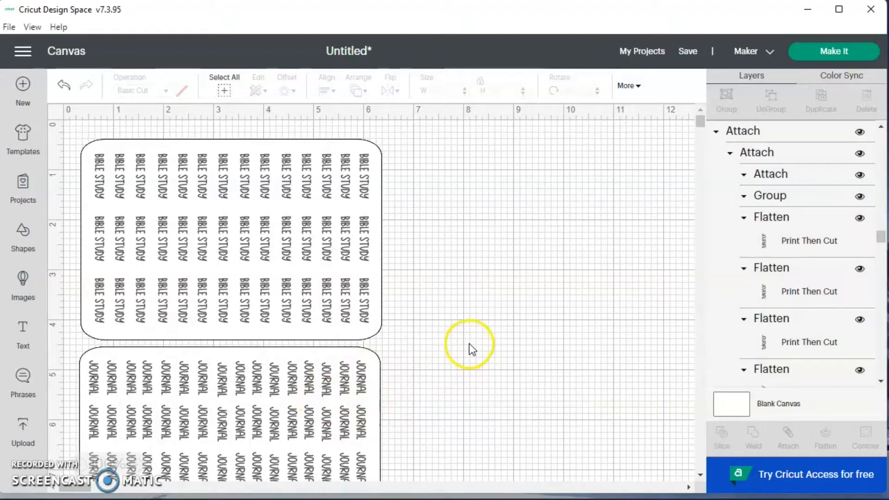
# - Attach the BIBLE STUDY and JOURNAL sheets to each other as one piece
pyautogui.moveTo(108, 127); pyautogui.dragTo(246, 491)
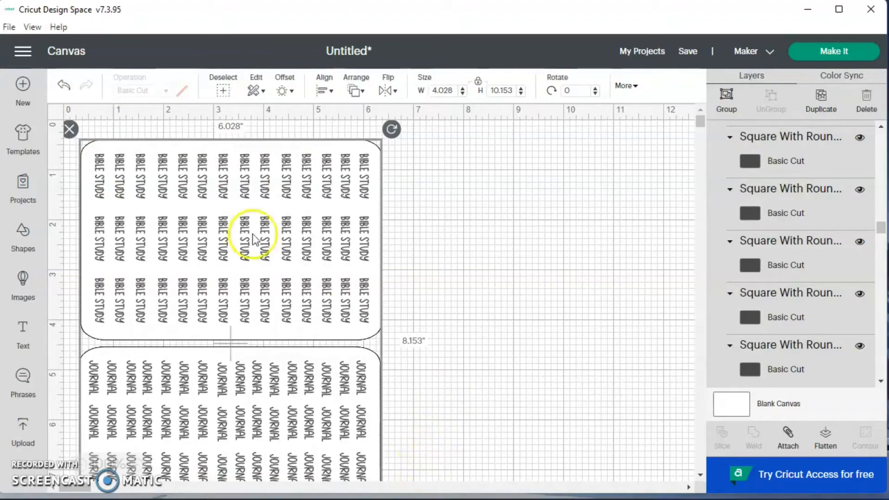
pyautogui.click(787, 442)
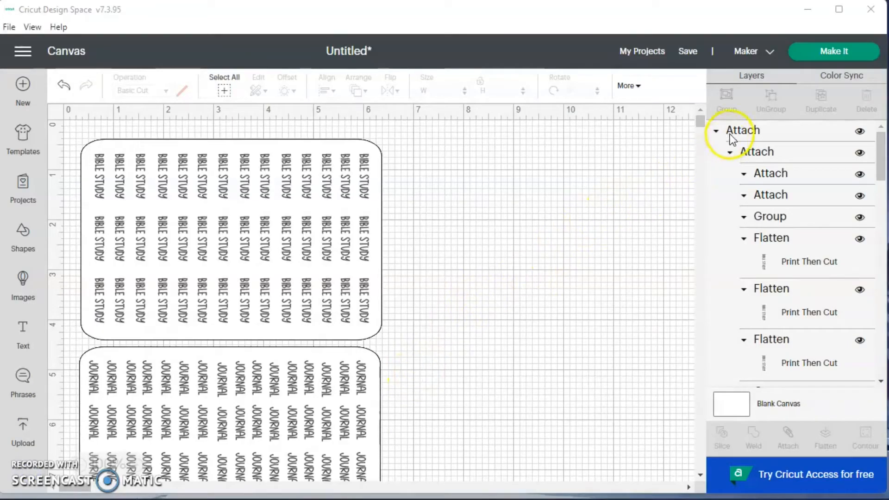
# - Save the project with the title Bible Script
pyautogui.click(688, 51)
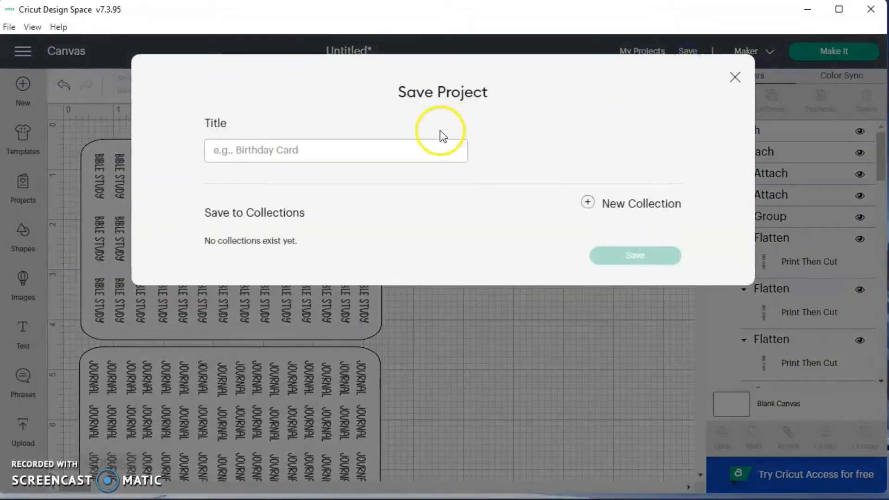
pyautogui.write('B')
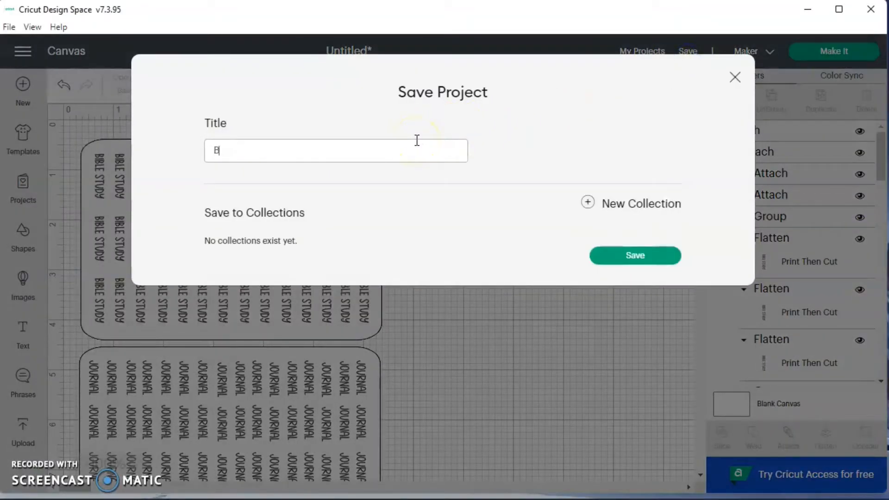
pyautogui.write('ible Script')
pyautogui.click(645, 263)
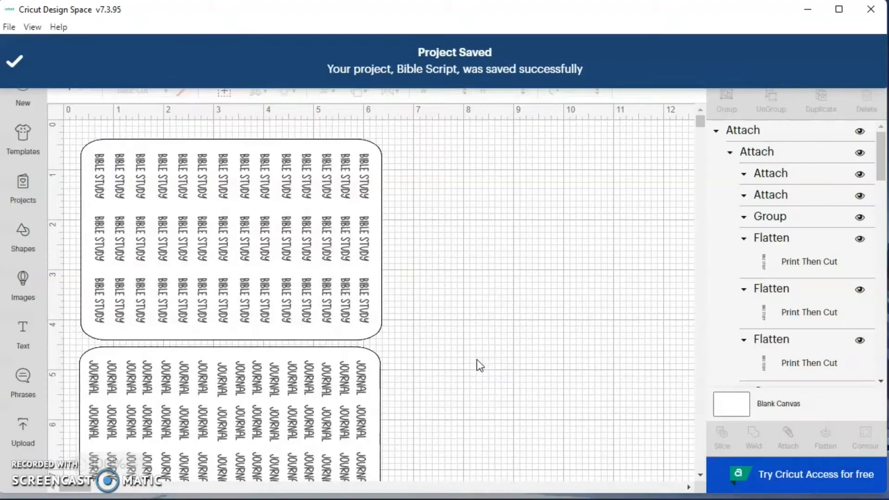
pyautogui.click(539, 234)
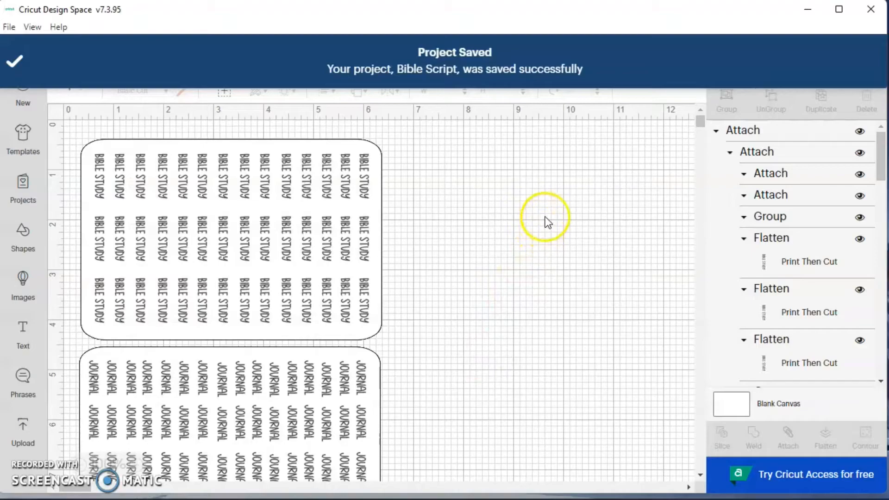
# - Prepare the project for making, check both sheets on the mat preview, and continue to the Make stage
pyautogui.click(830, 74)
pyautogui.click(833, 53)
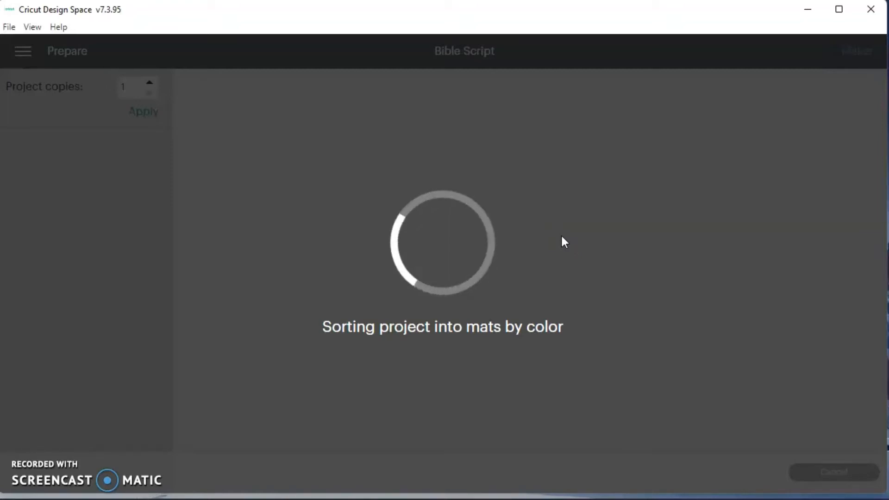
pyautogui.click(263, 376)
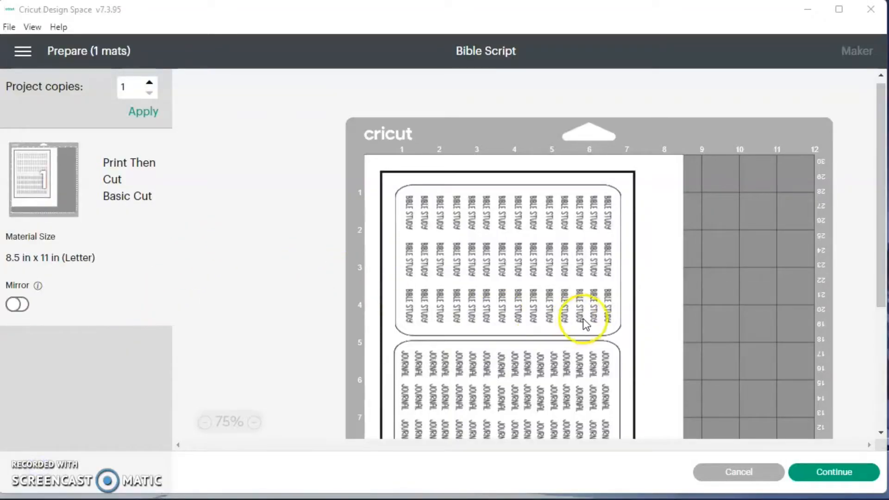
pyautogui.scroll(-3, 586, 317)
pyautogui.scroll(2, 650, 350)
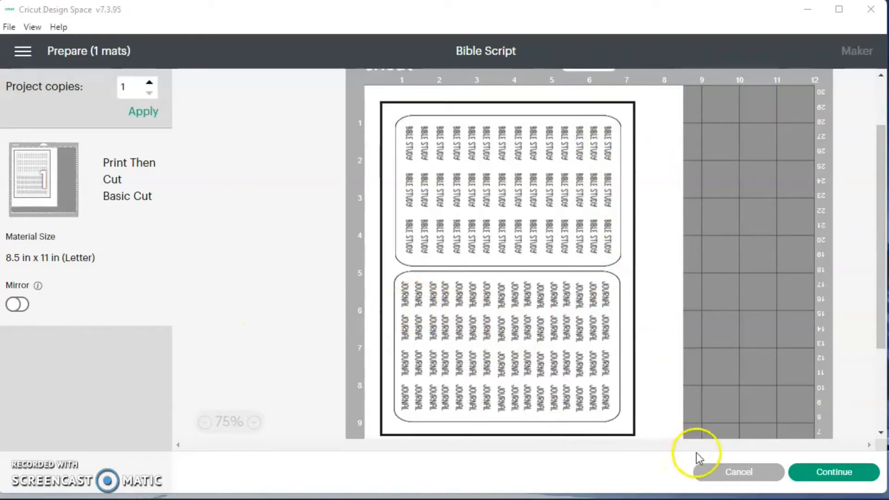
pyautogui.click(833, 477)
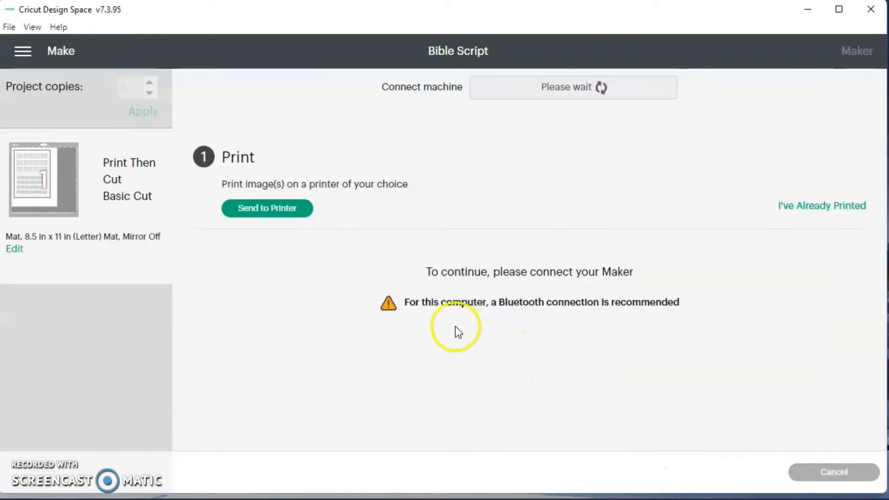
# - Send the mat to the printer with Add Bleed off and Use System Dialog on
pyautogui.click(256, 211)
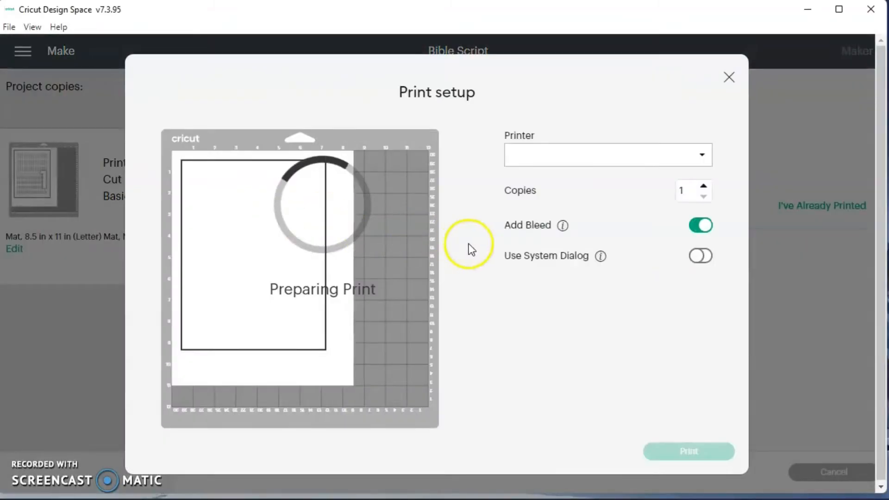
pyautogui.click(699, 226)
pyautogui.click(699, 258)
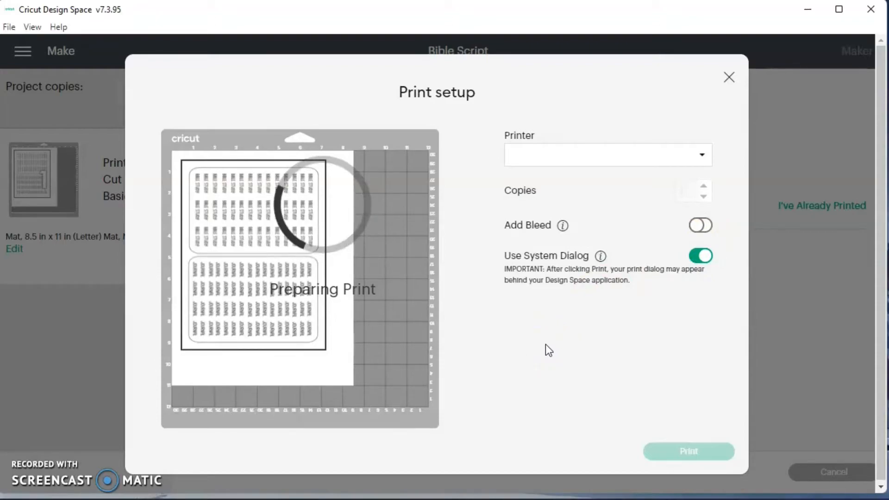
pyautogui.click(673, 454)
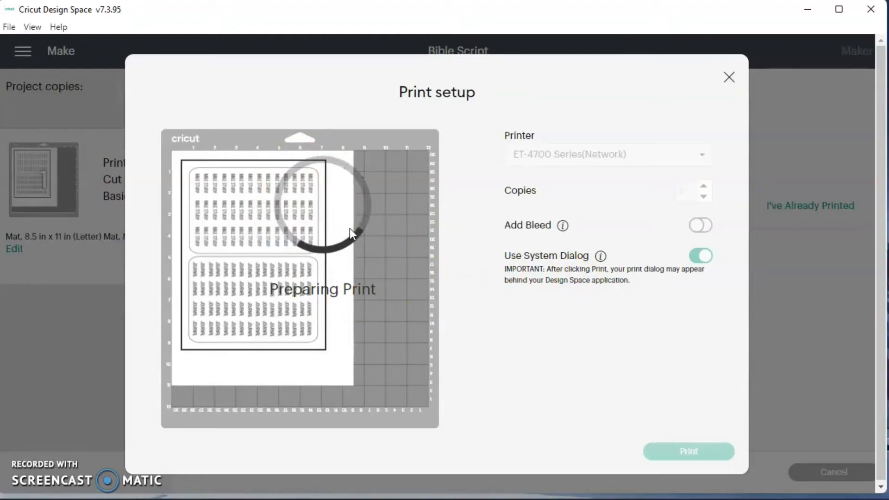
pyautogui.click(516, 178)
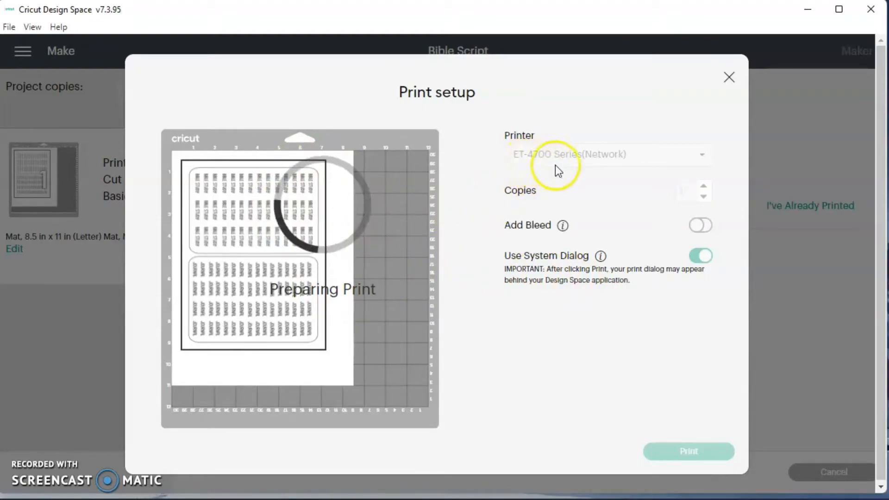
pyautogui.click(426, 363)
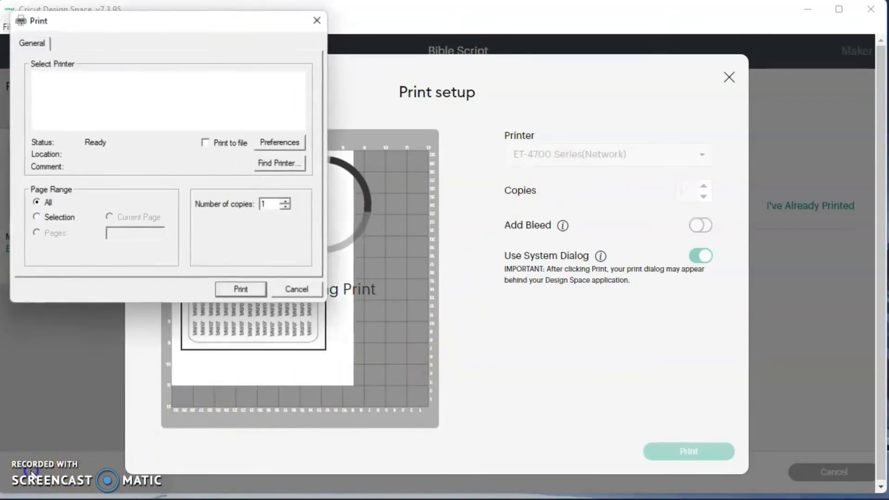
# - Select the ET-2720 Series(Network) printer and set its preferences to Premium Presentation Paper Matte, High quality and Black/Grayscale
pyautogui.click(67, 81)
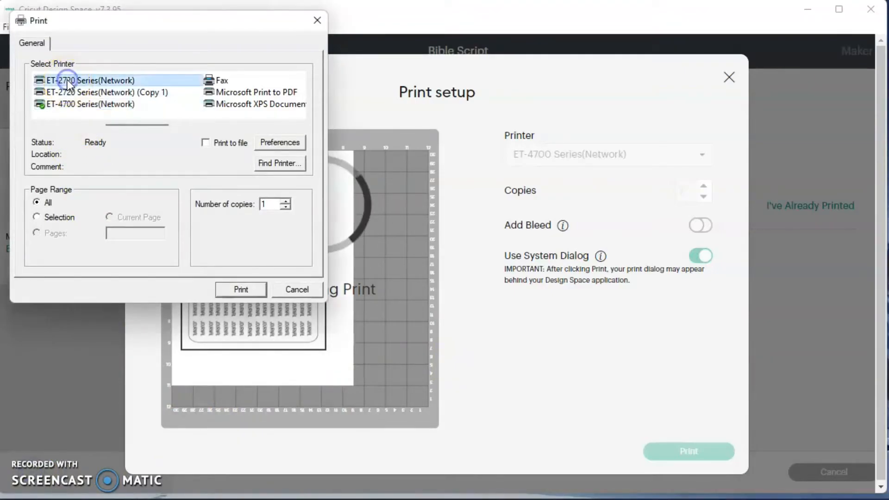
pyautogui.click(278, 145)
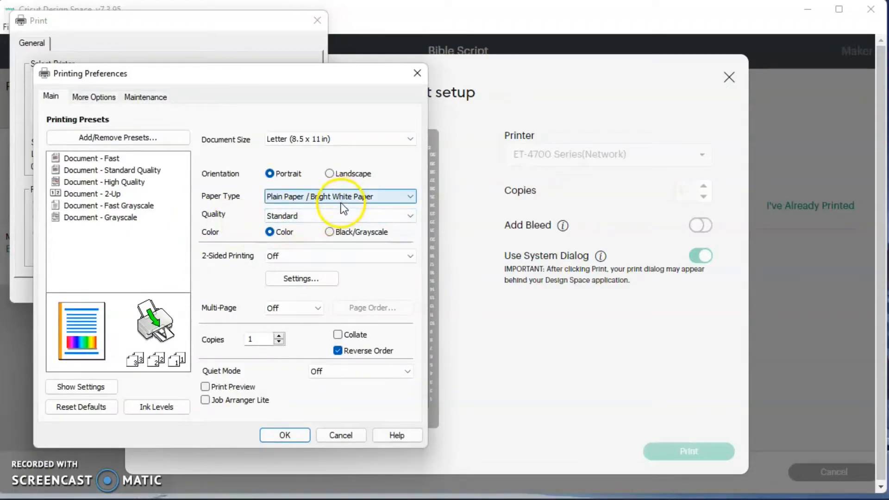
pyautogui.click(343, 198)
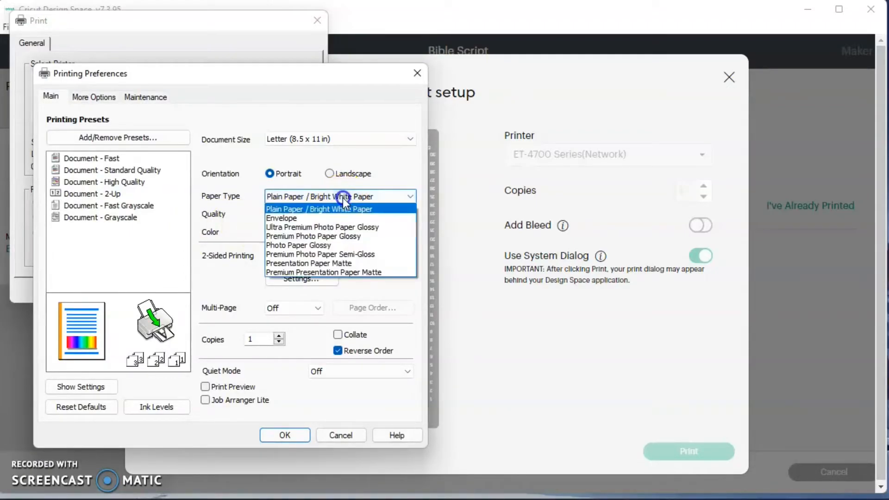
pyautogui.click(332, 274)
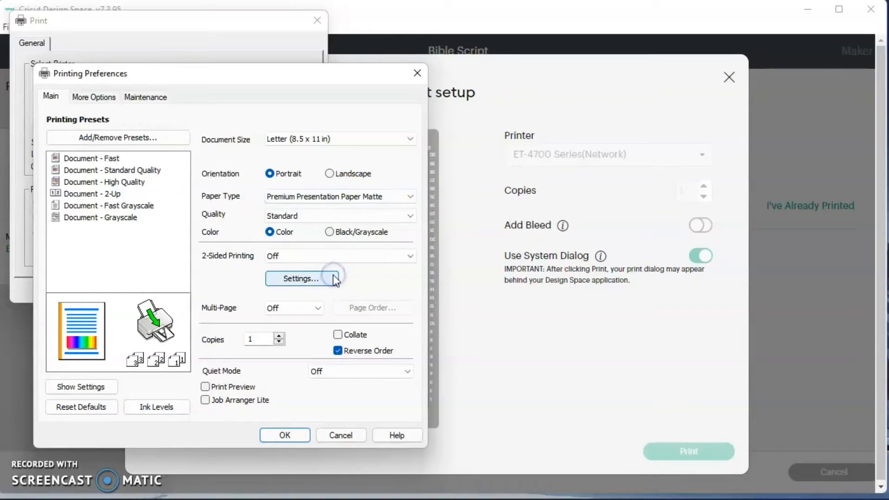
pyautogui.click(329, 231)
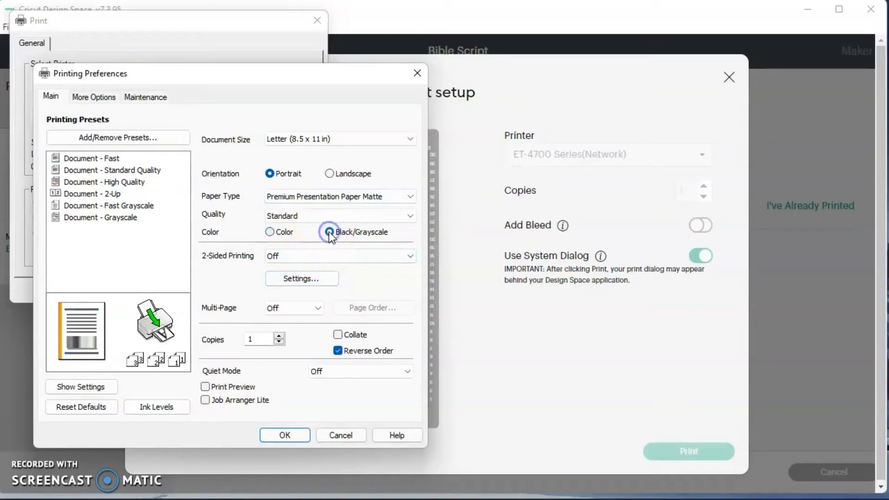
pyautogui.click(298, 221)
pyautogui.click(296, 237)
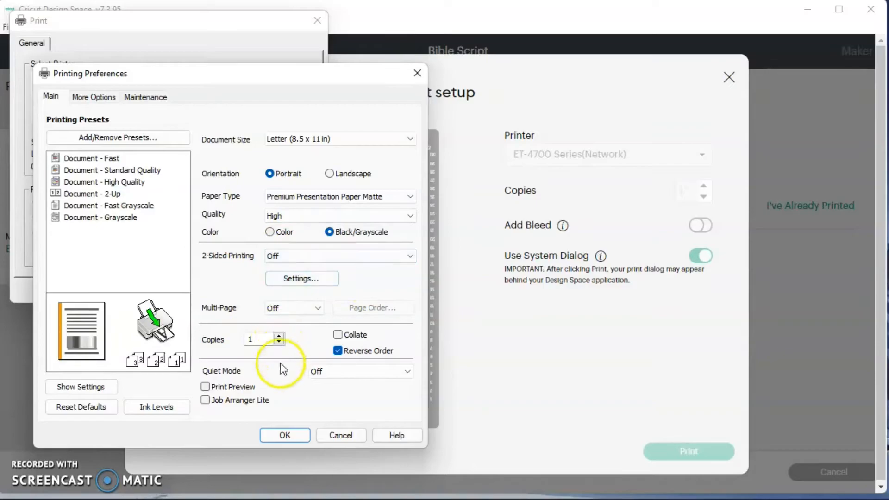
pyautogui.click(277, 435)
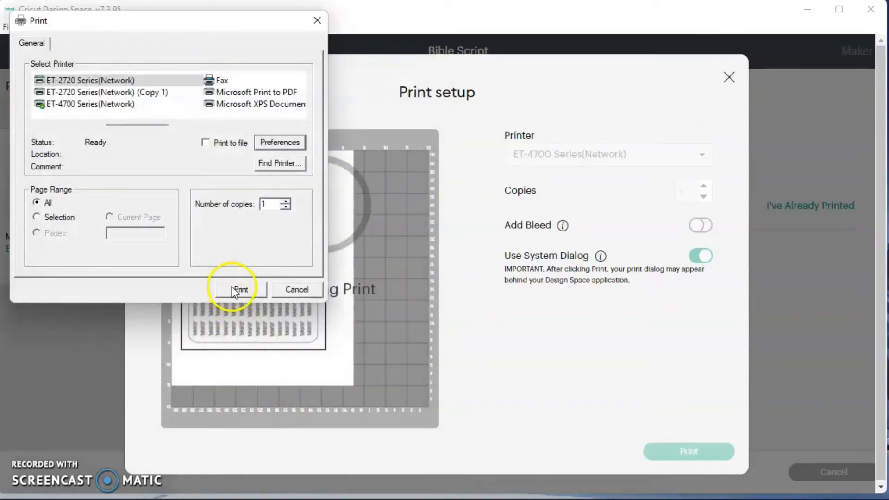
# - Print the sticker page and set the base material to Glitter Vinyl
pyautogui.click(233, 288)
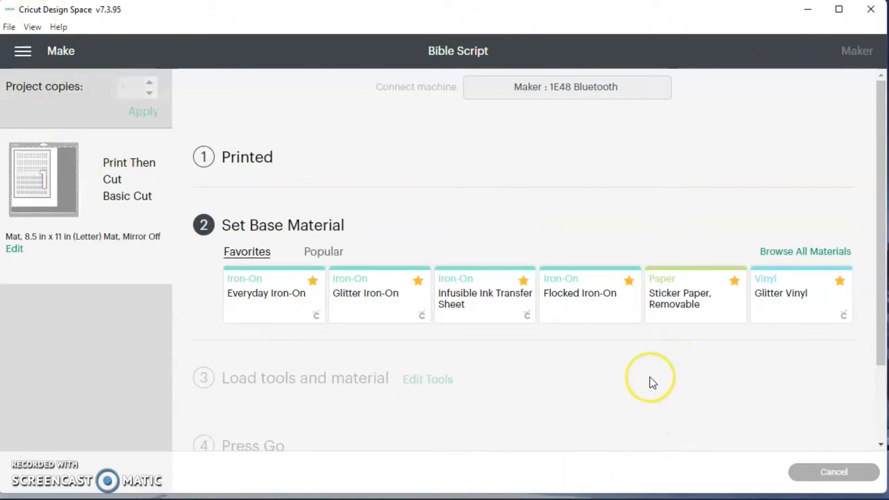
pyautogui.click(785, 306)
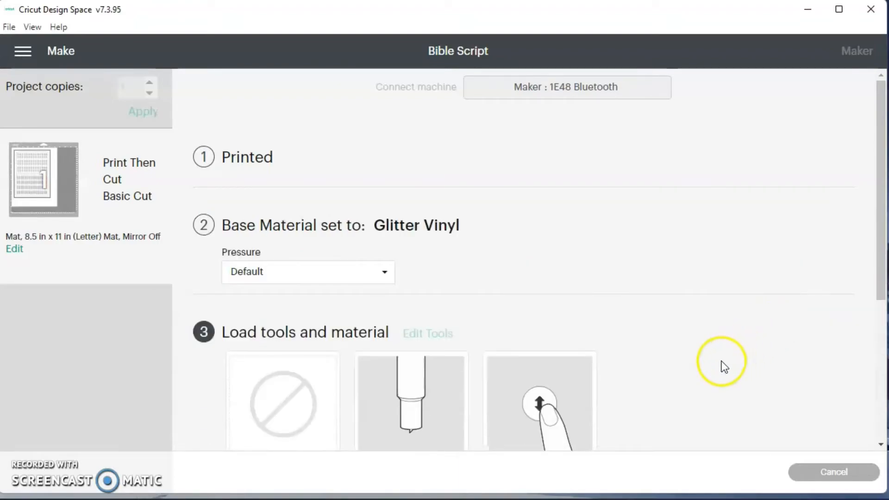